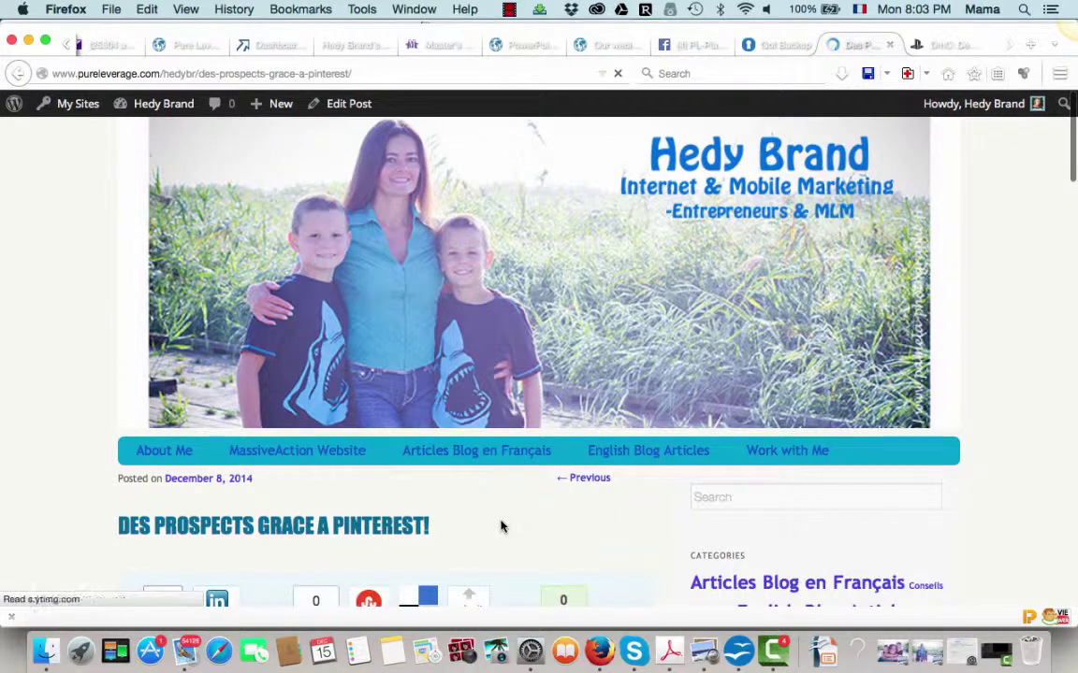
Look through the "Des Prospects Grace a Pinterest!" blog post, from its share buttons down to the reply form.
scroll(501, 526, down, 8)
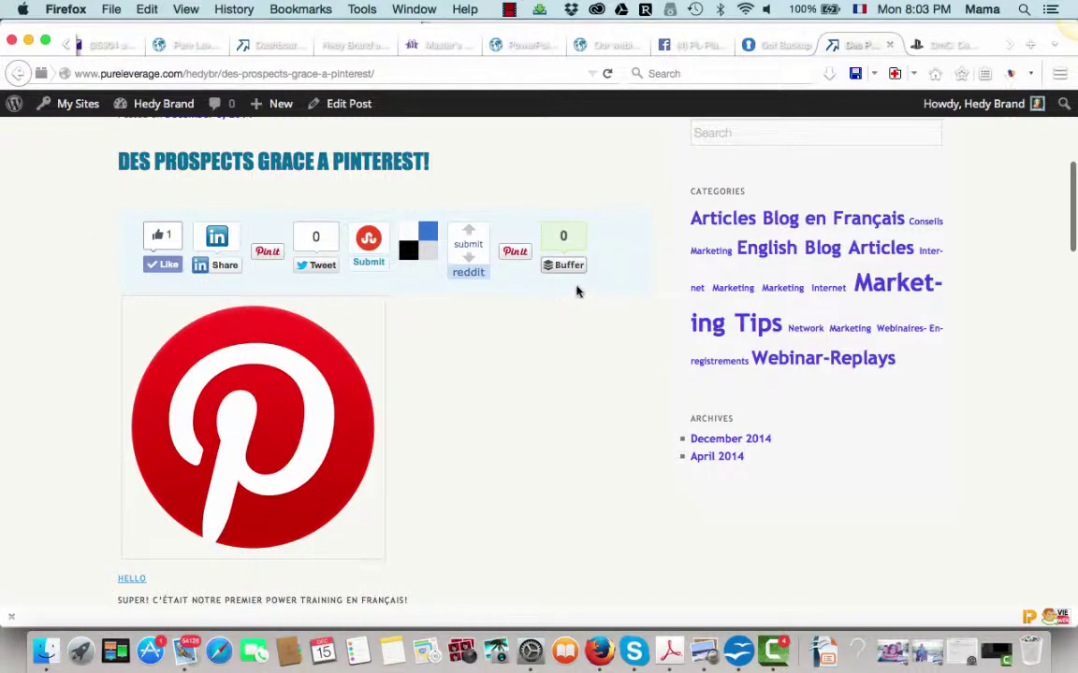
scroll(551, 440, down, 10)
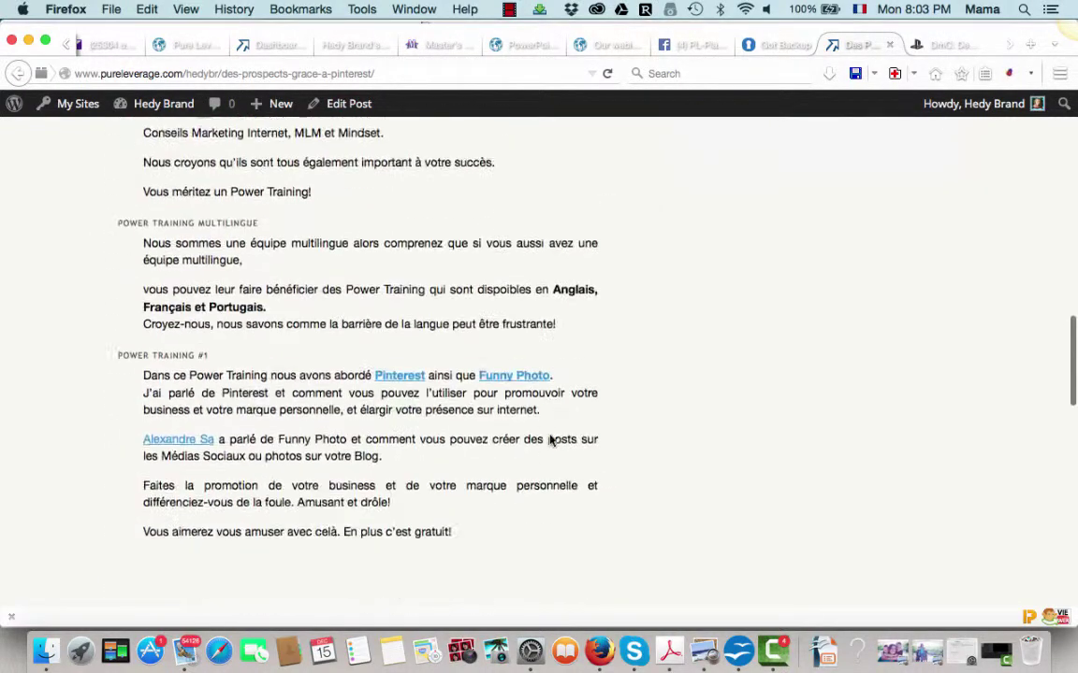
scroll(551, 440, down, 15)
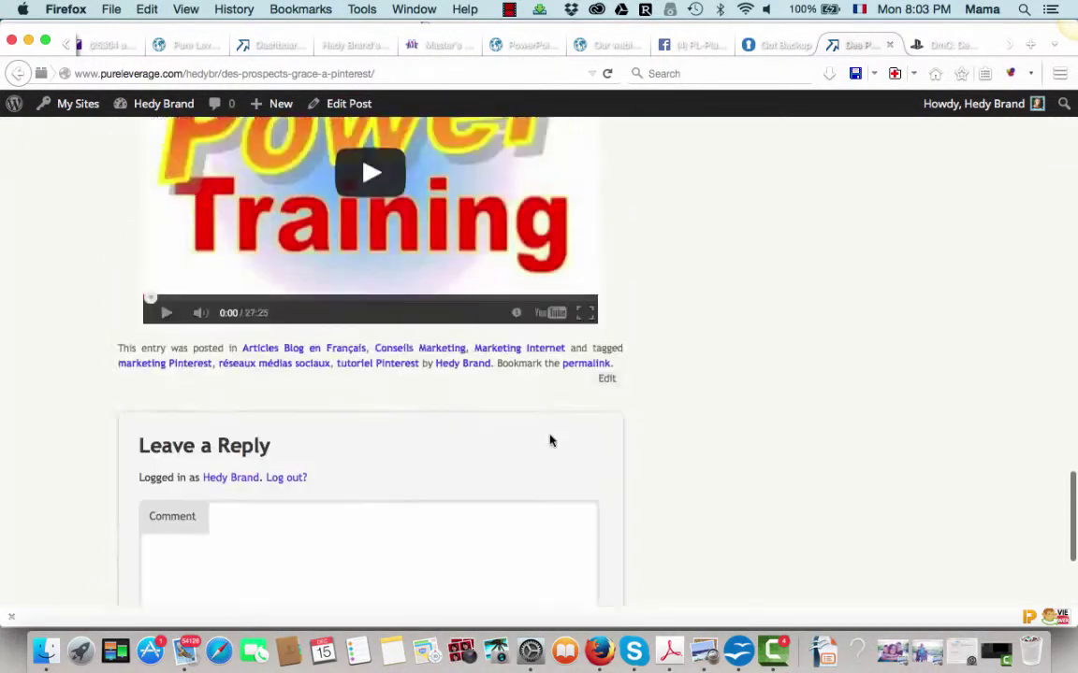
scroll(551, 439, up, 20)
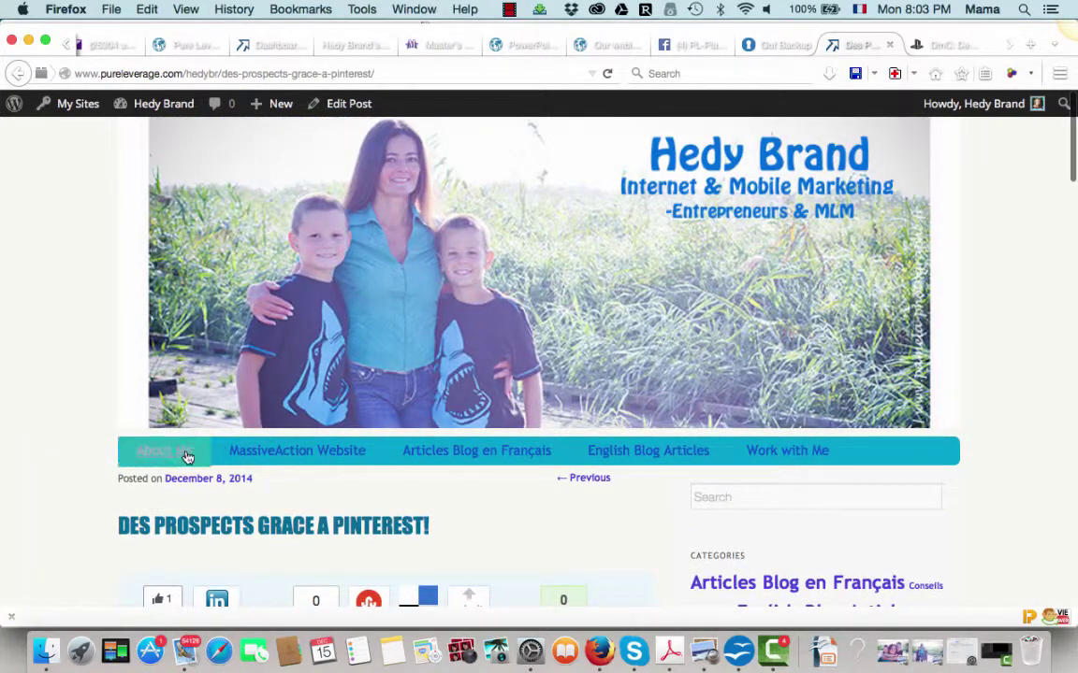
Open the blog's About Me page and look over its share buttons, biography and social media links.
click(186, 455)
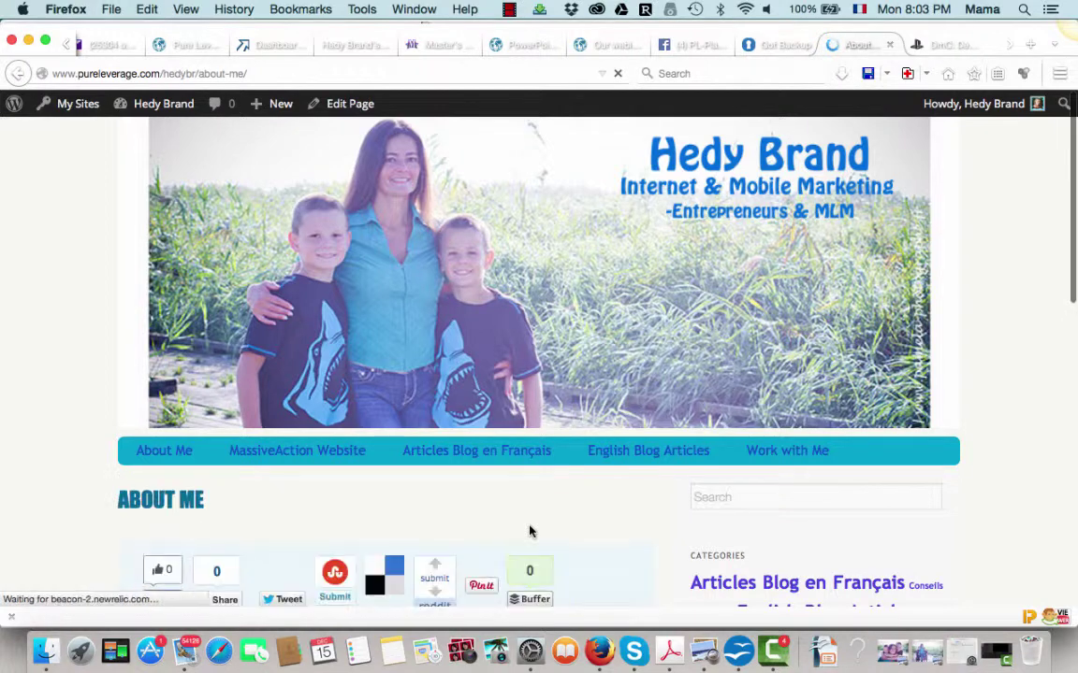
scroll(452, 500, down, 5)
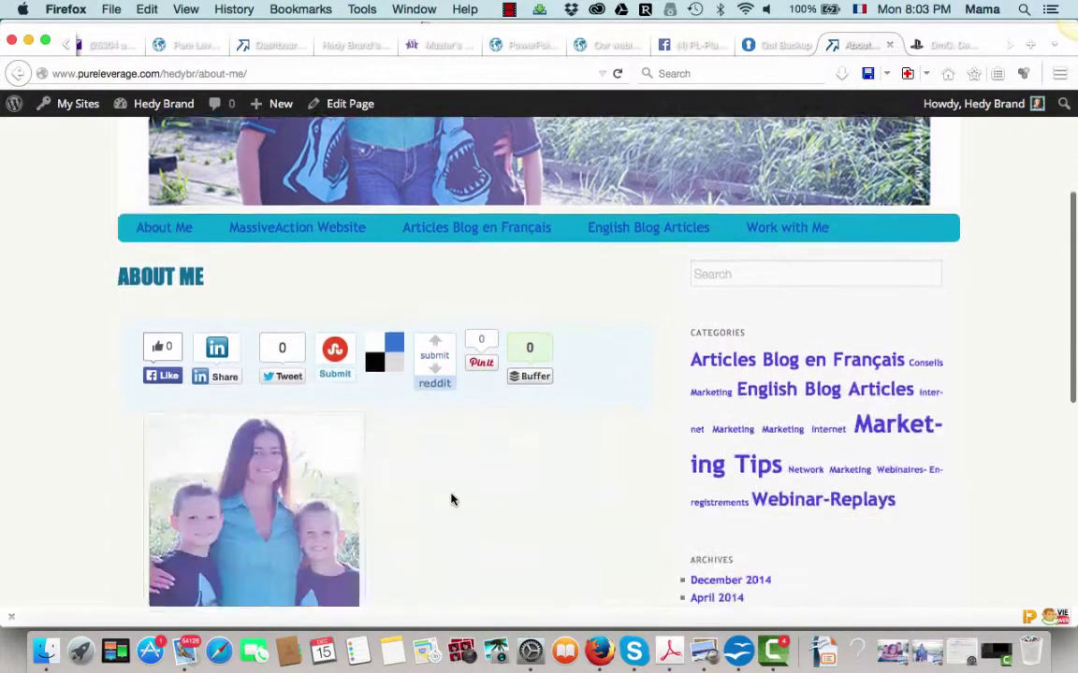
scroll(452, 500, down, 4)
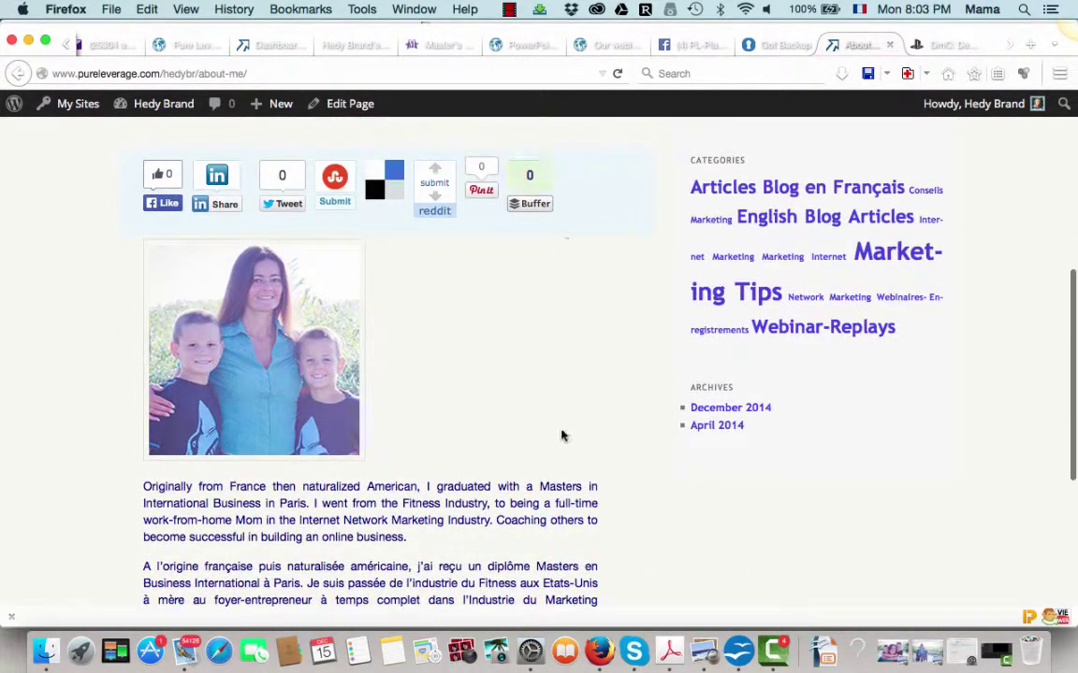
scroll(551, 587, down, 6)
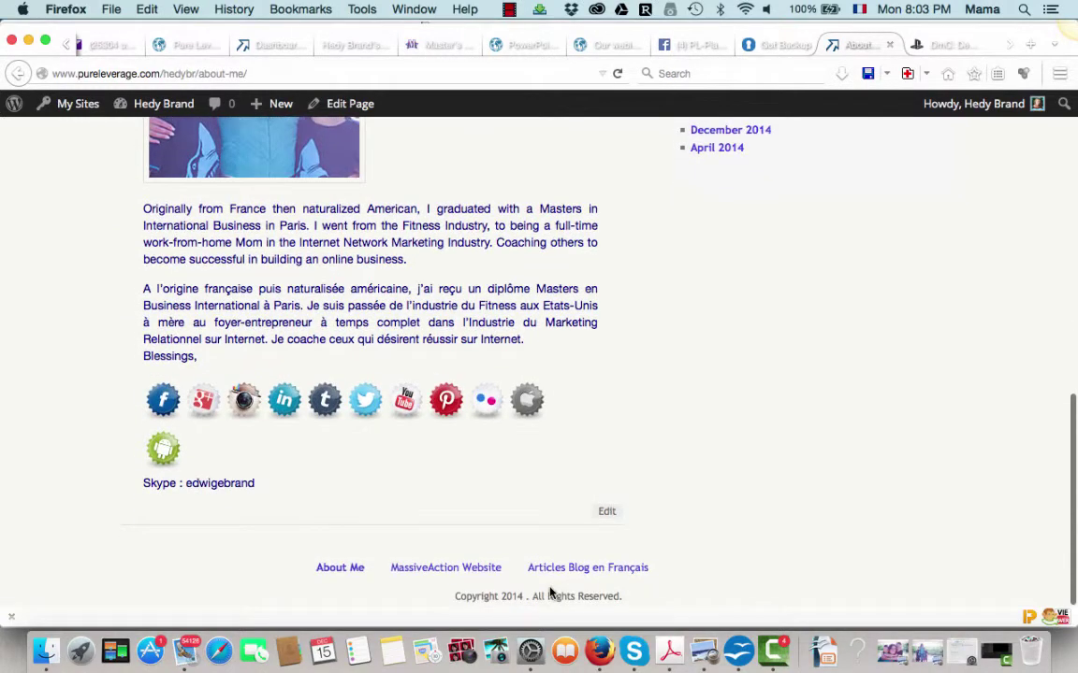
scroll(551, 594, up, 10)
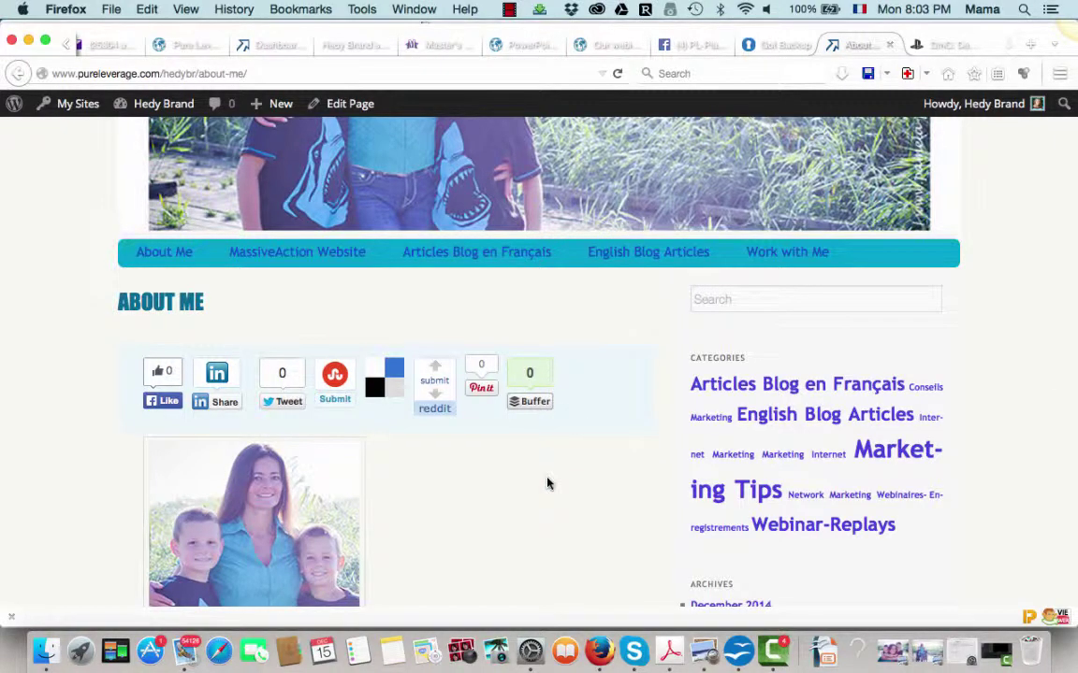
scroll(549, 483, up, 4)
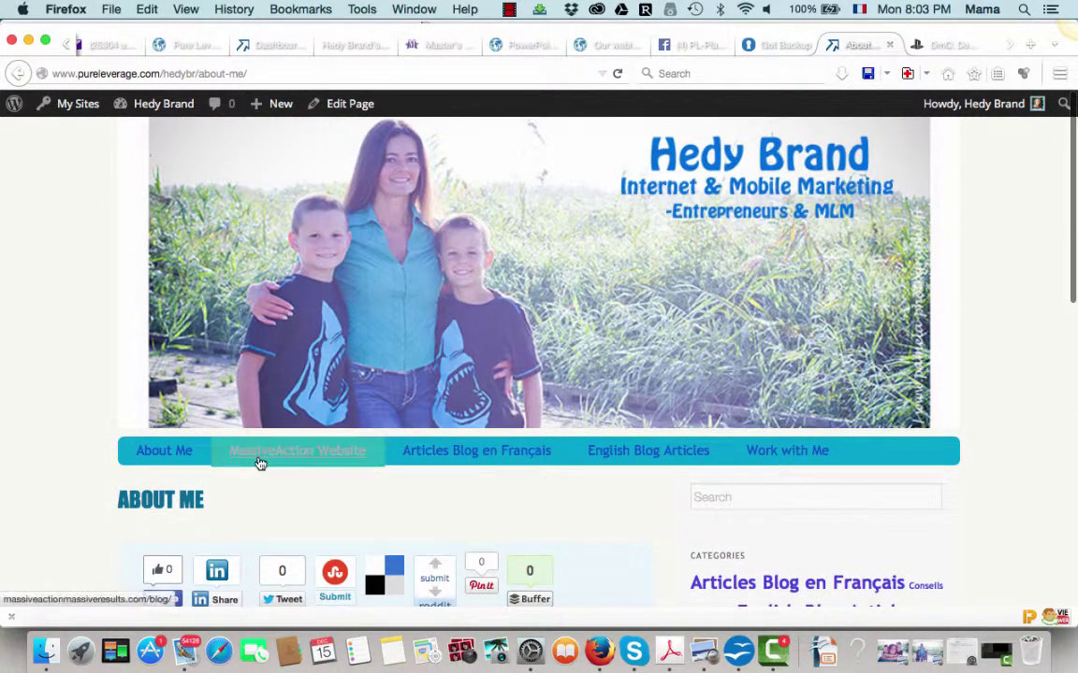
Switch to the blog's WordPress dashboard and open the Floating Social settings.
click(261, 50)
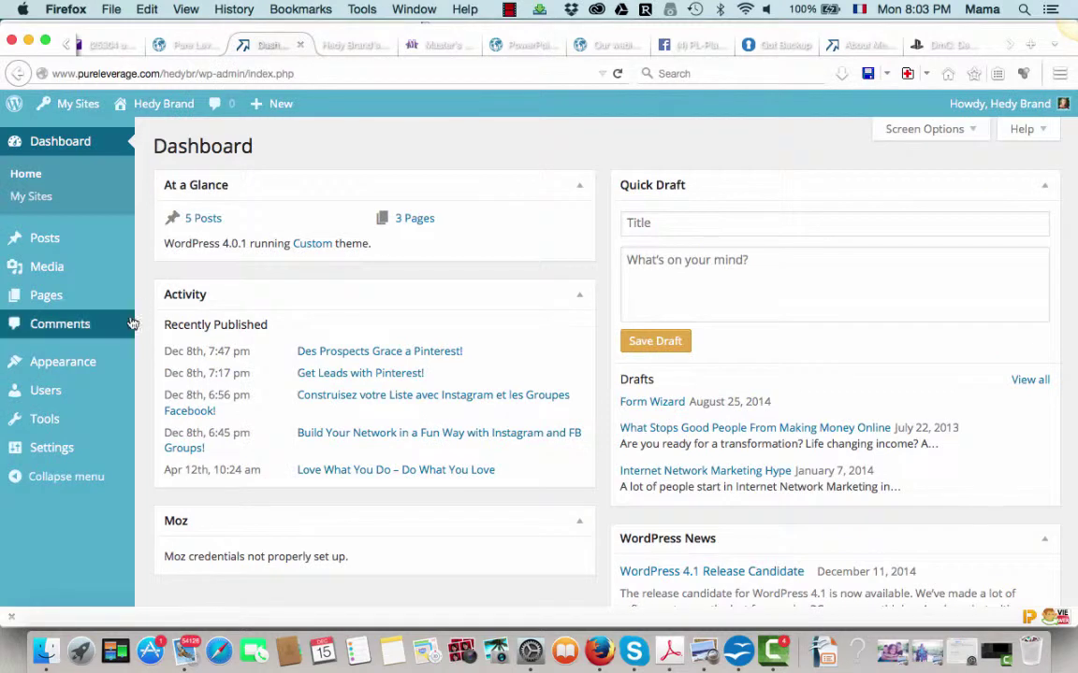
mouse_move(77, 363)
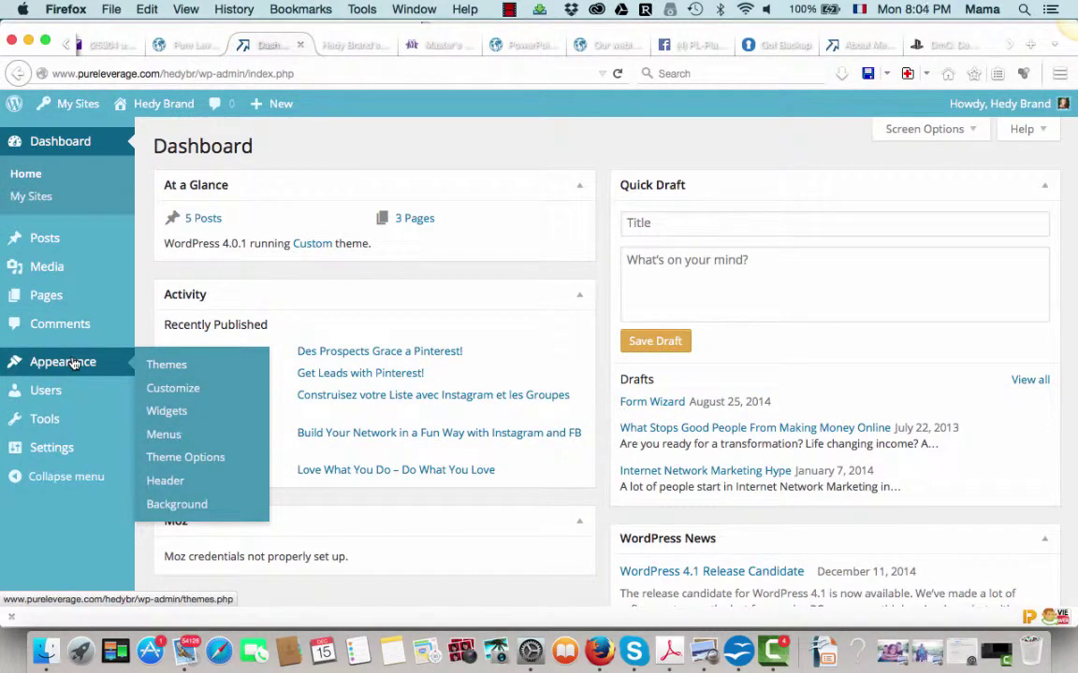
mouse_move(53, 420)
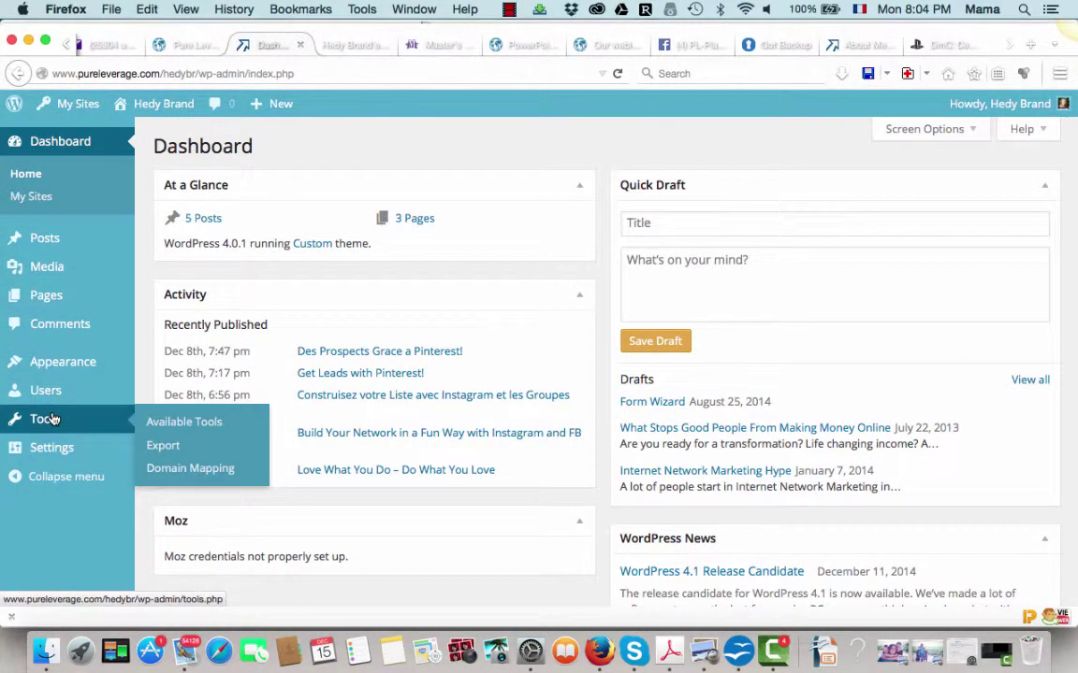
mouse_move(57, 452)
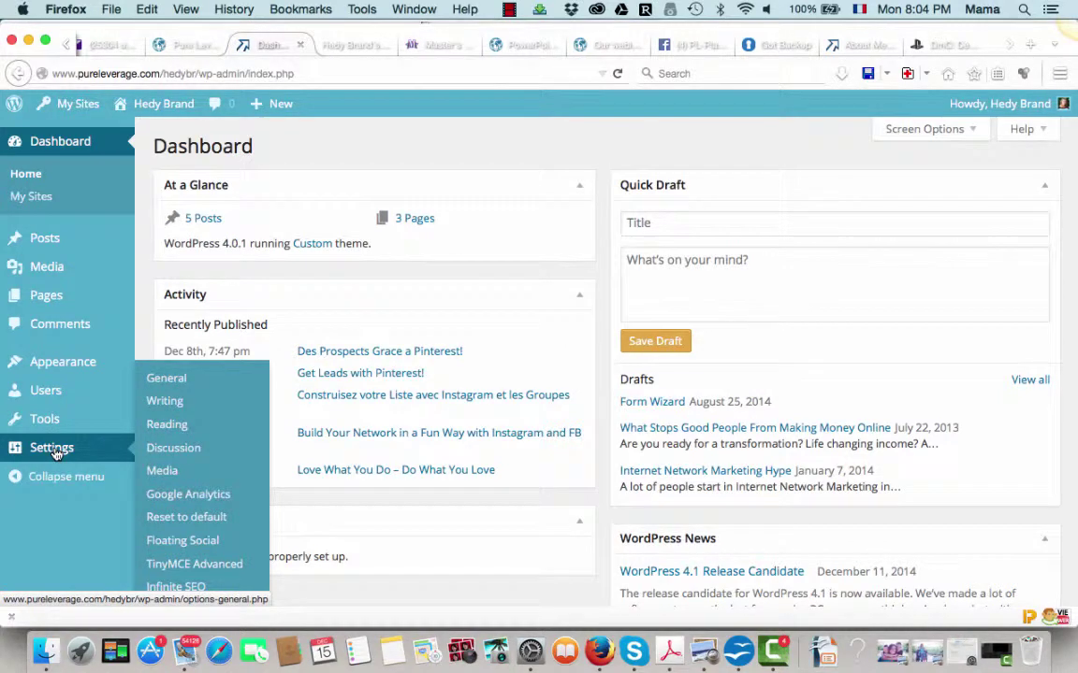
click(187, 547)
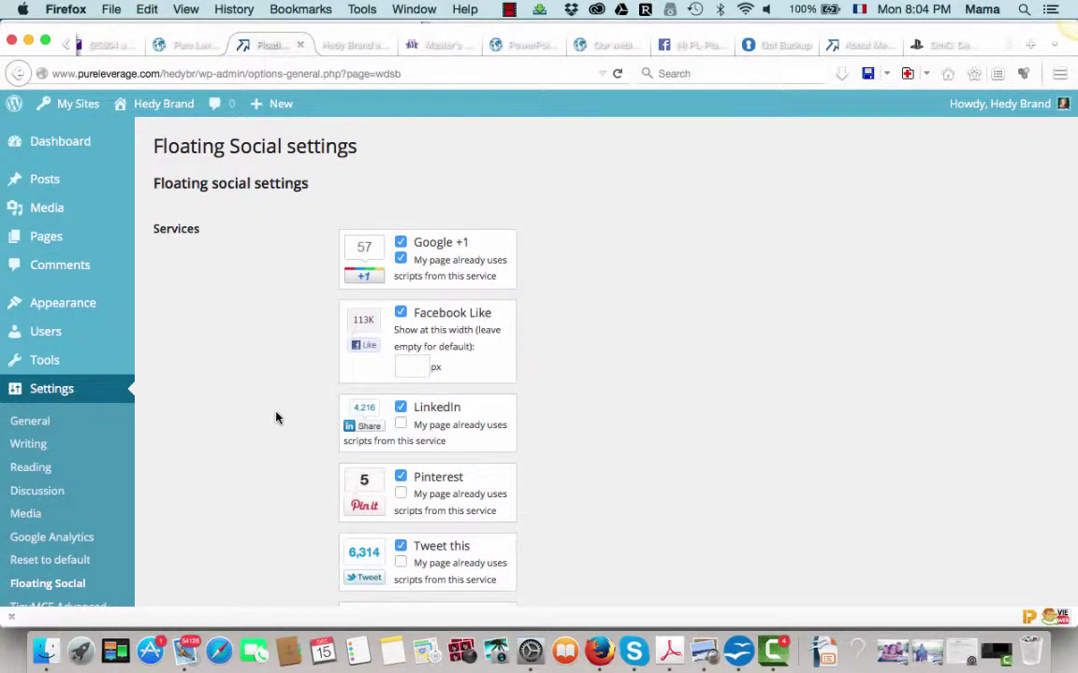
Review the list of social services in the Floating Social settings, from Google +1 down to Buffer.
scroll(276, 418, down, 3)
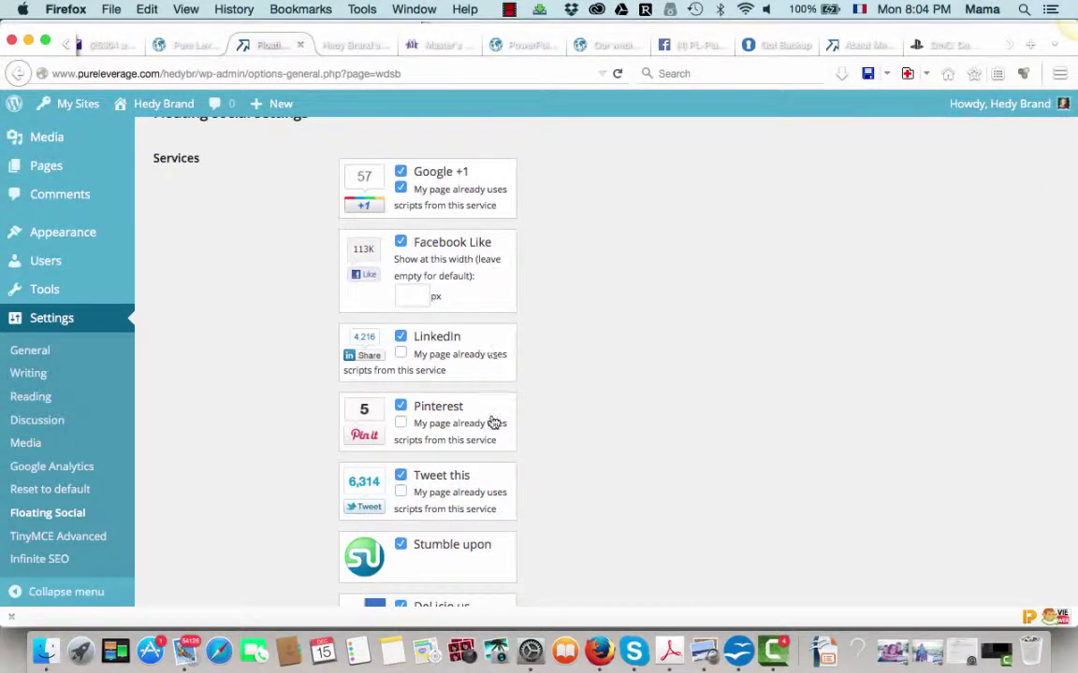
scroll(493, 498, down, 5)
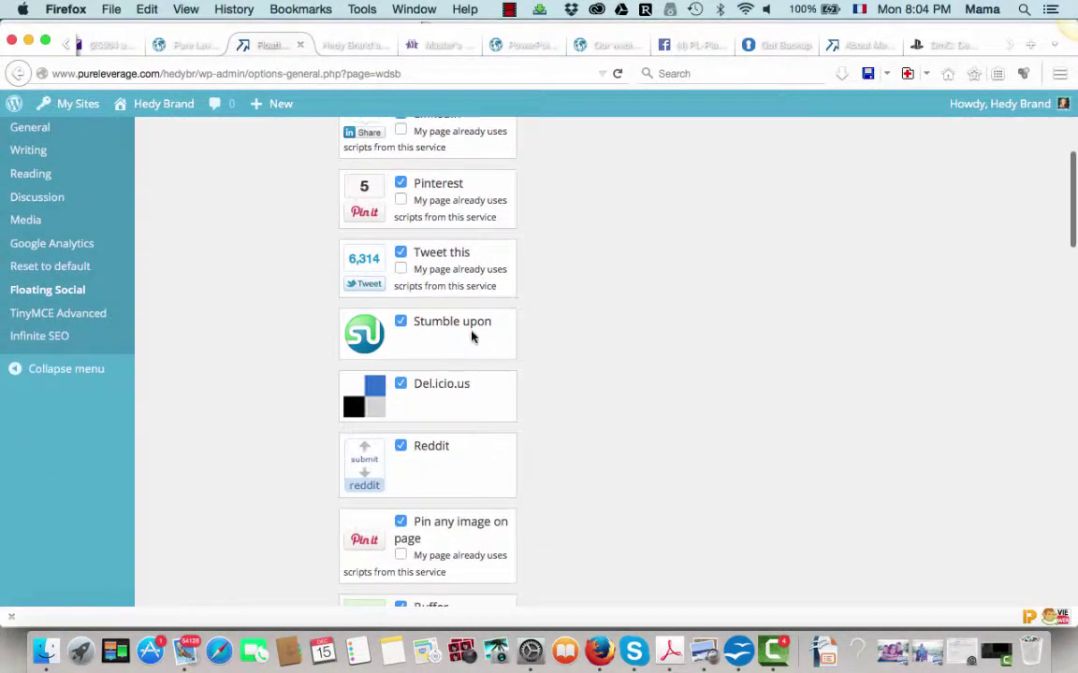
scroll(494, 437, down, 5)
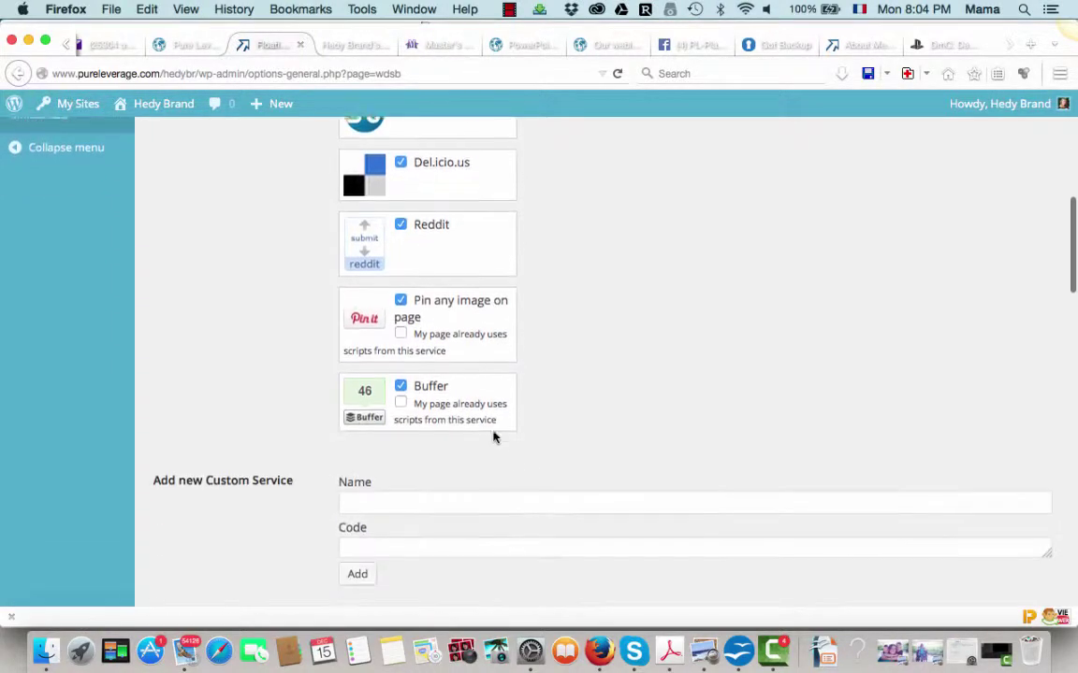
scroll(494, 437, down, 1)
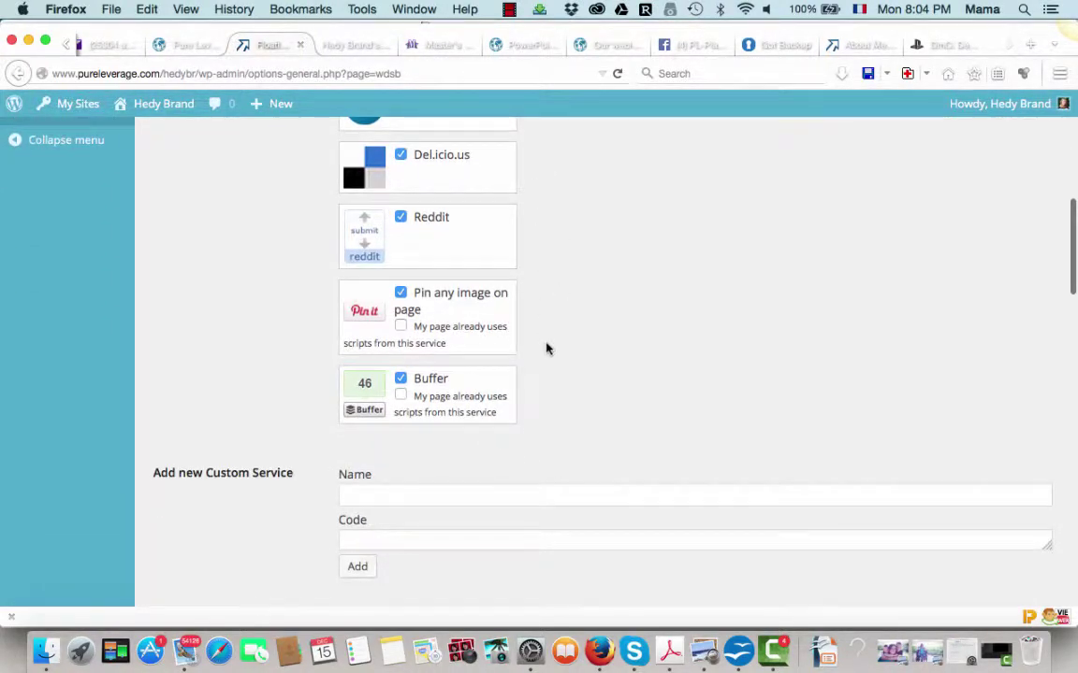
scroll(547, 349, up, 9)
scroll(547, 349, up, 3)
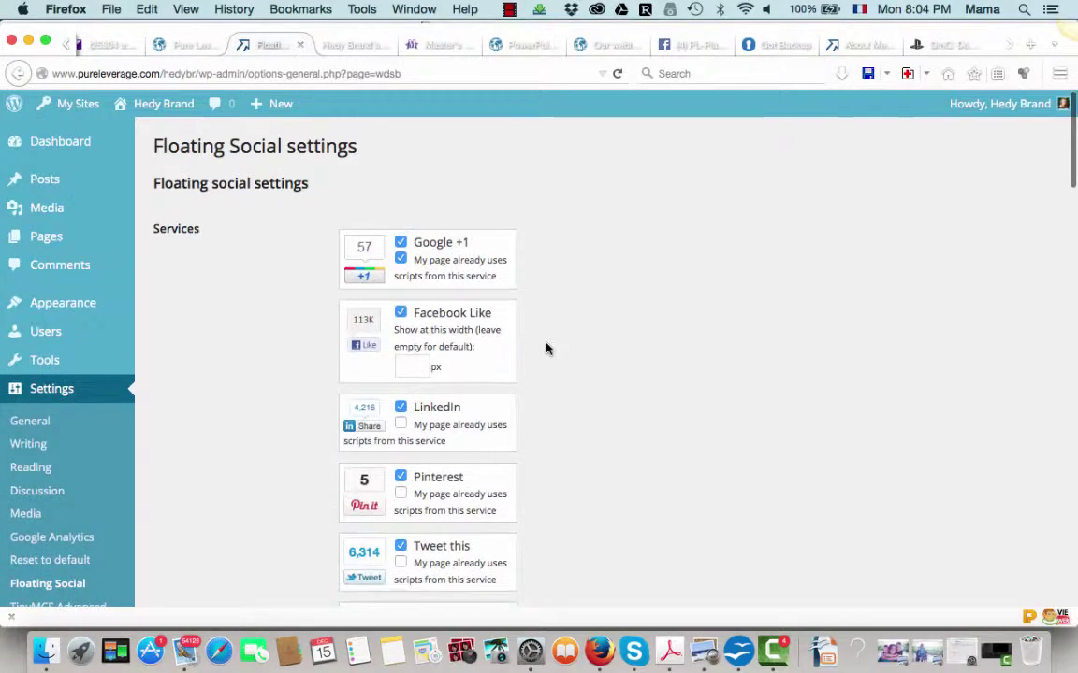
scroll(547, 349, down, 1)
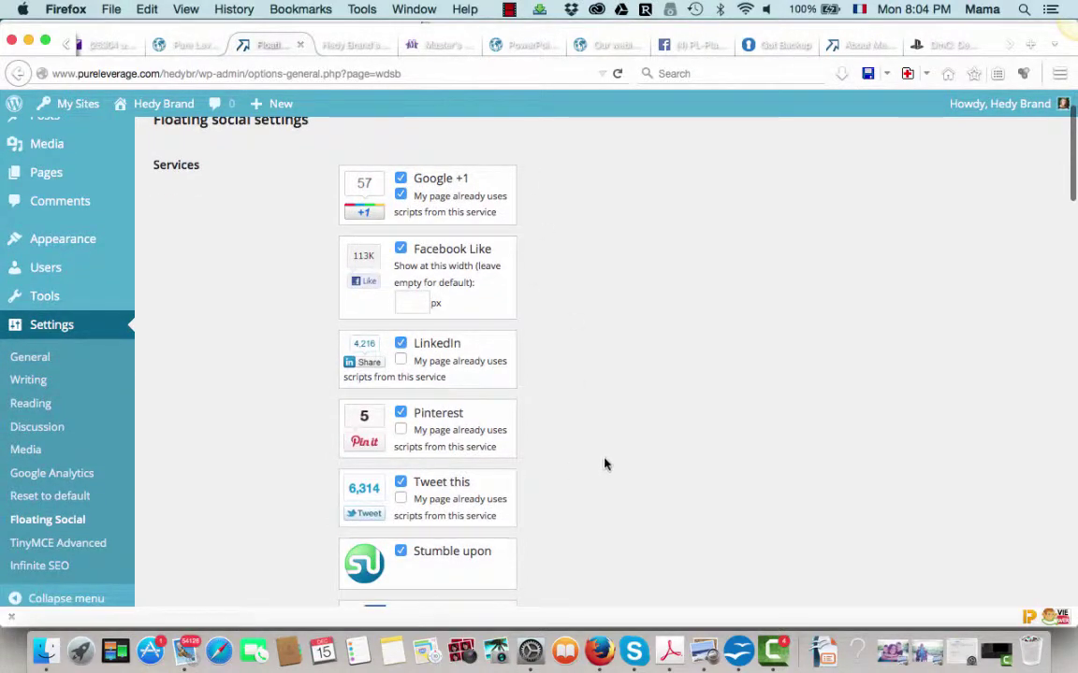
scroll(603, 463, down, 5)
scroll(603, 464, up, 6)
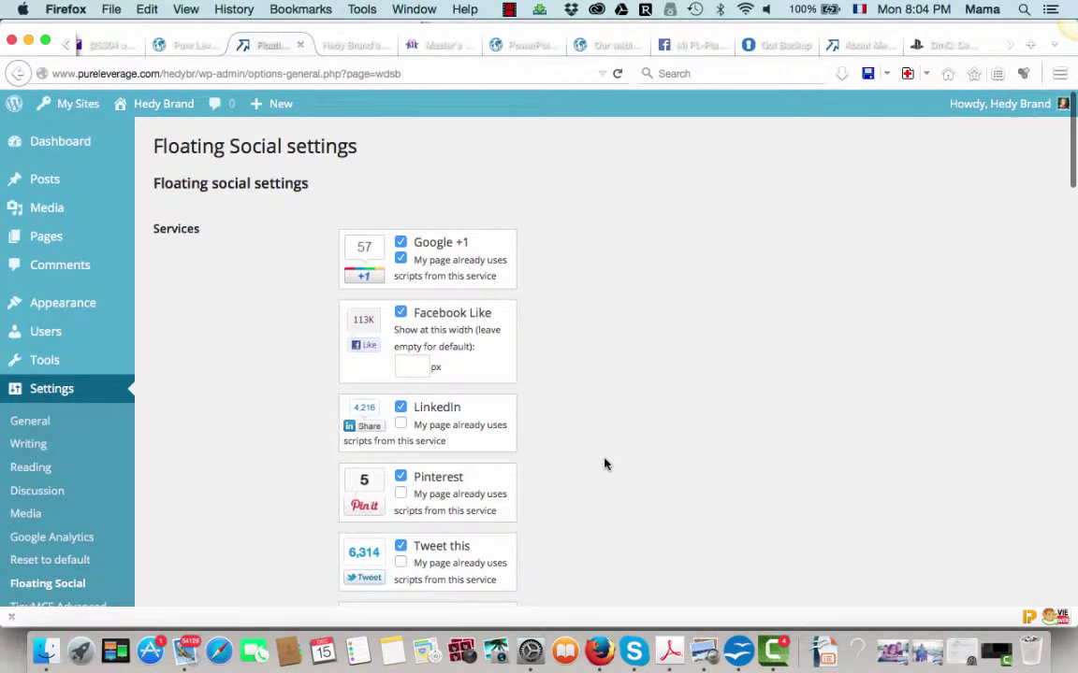
Disable the Buffer service in the Floating Social services list and enable it again.
scroll(640, 329, down, 3)
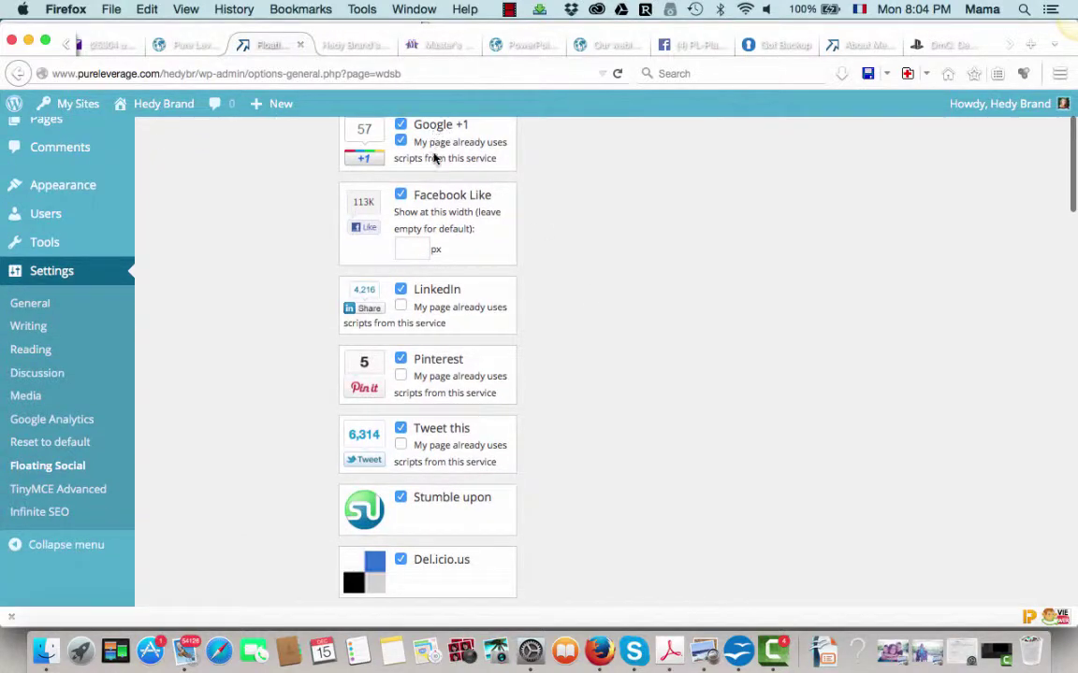
scroll(684, 464, down, 7)
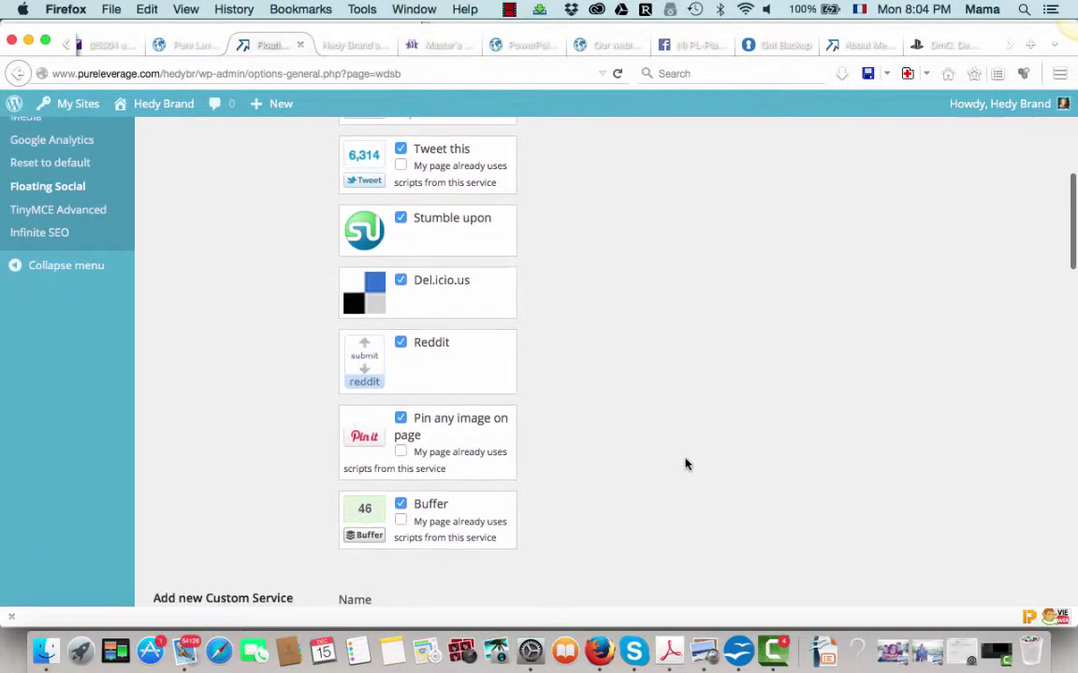
click(400, 505)
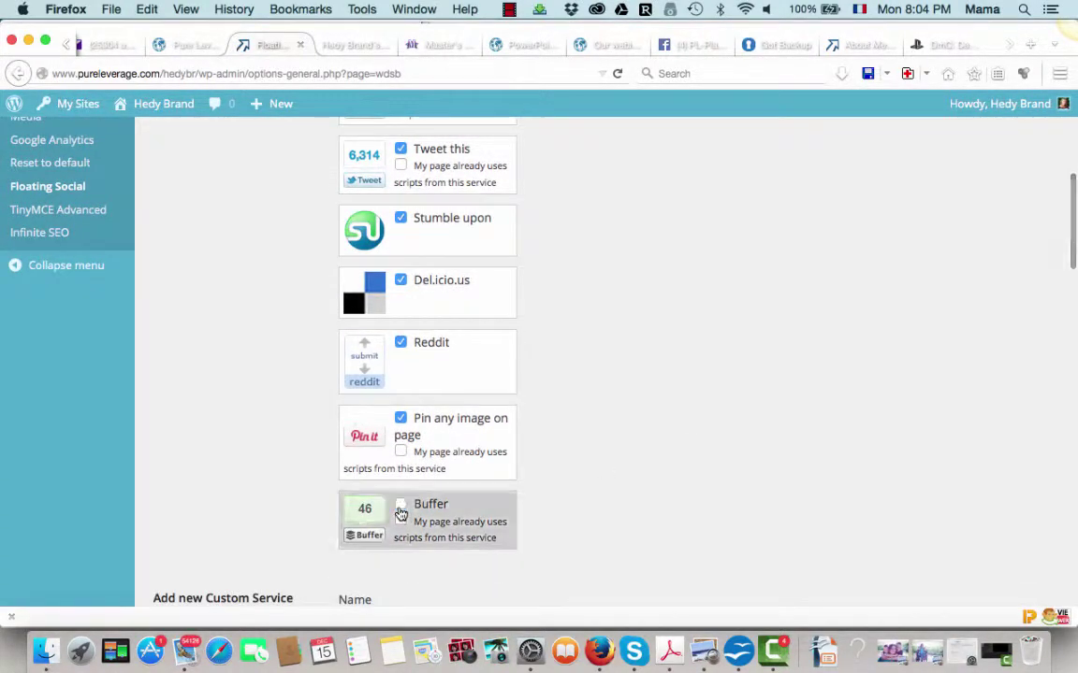
click(400, 504)
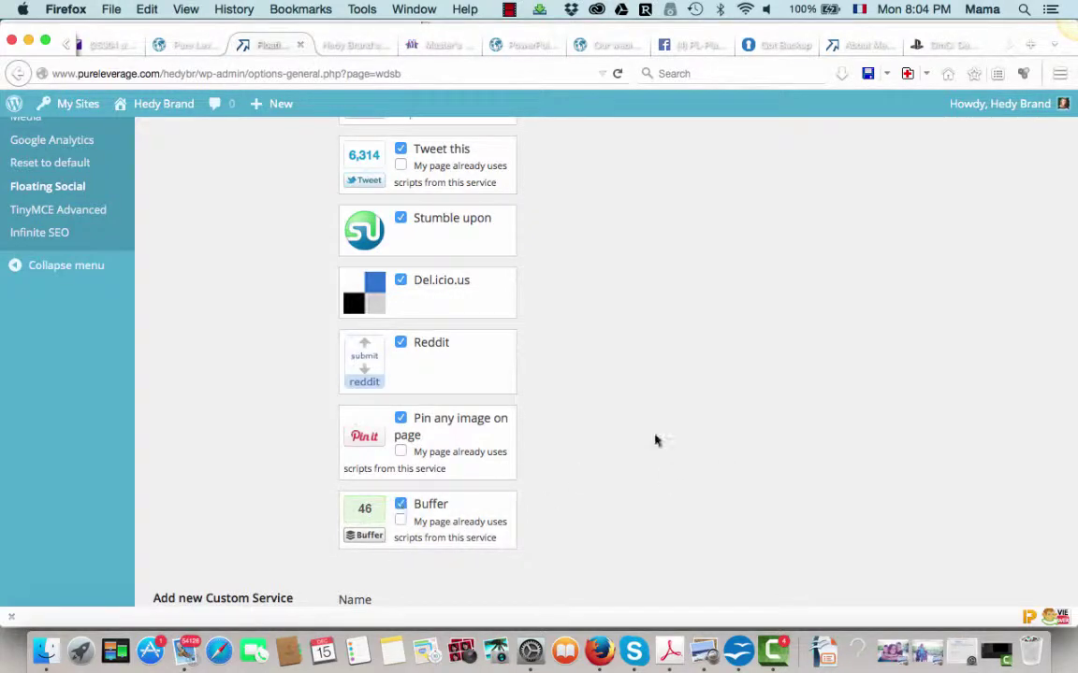
Compare the share buttons on the blog's About Me page with the services enabled in the Floating Social settings.
click(848, 45)
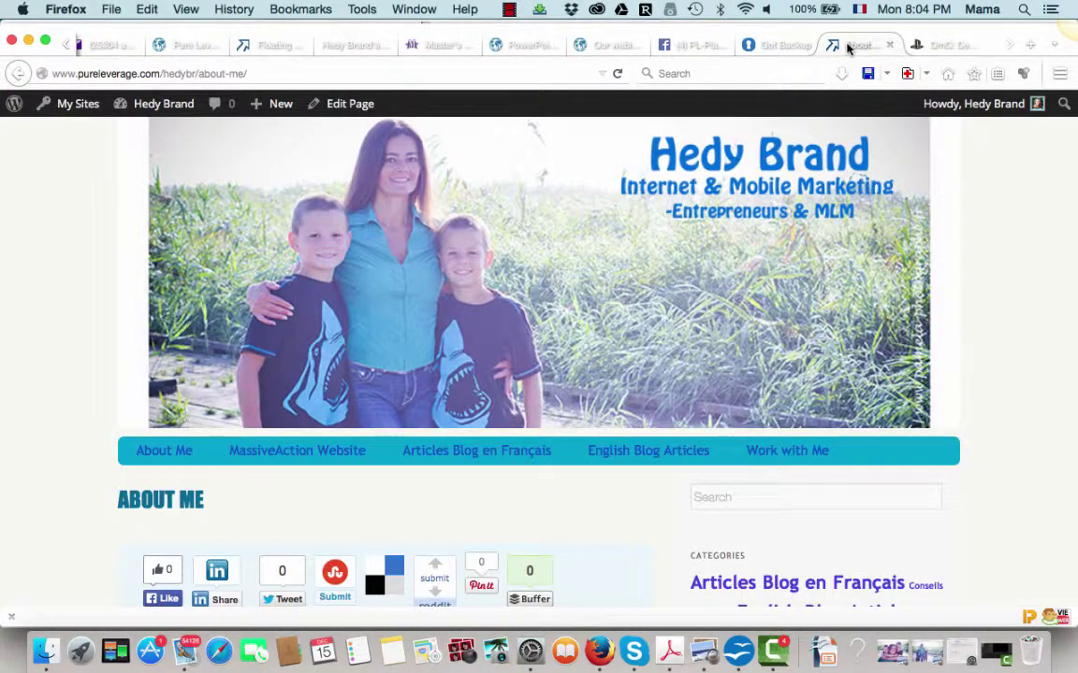
click(264, 45)
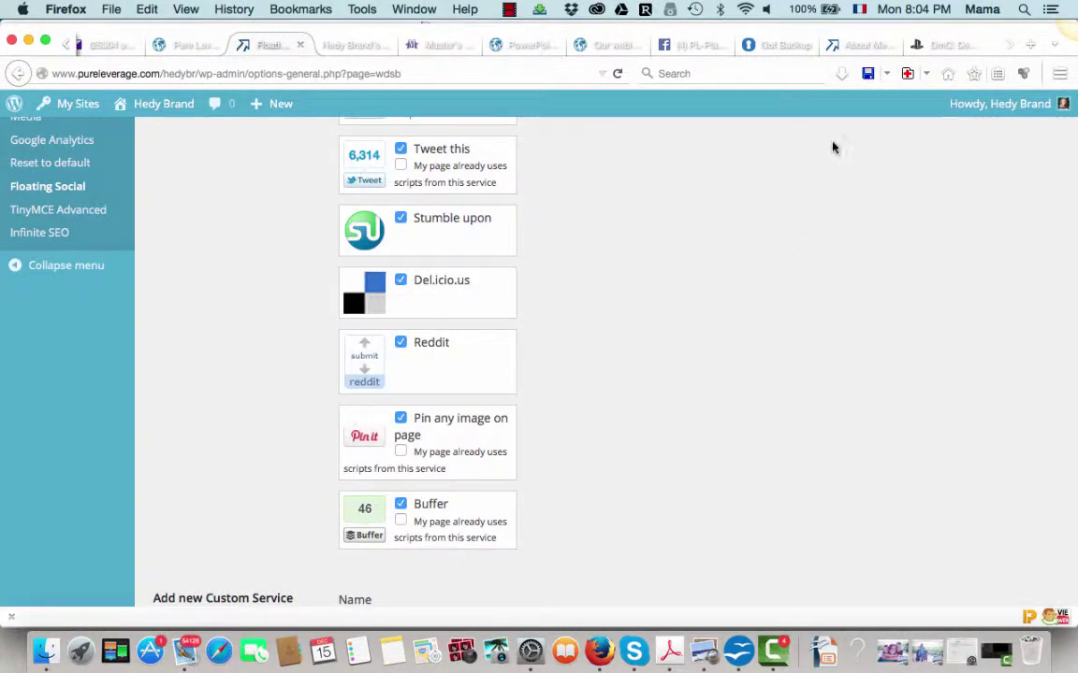
click(844, 46)
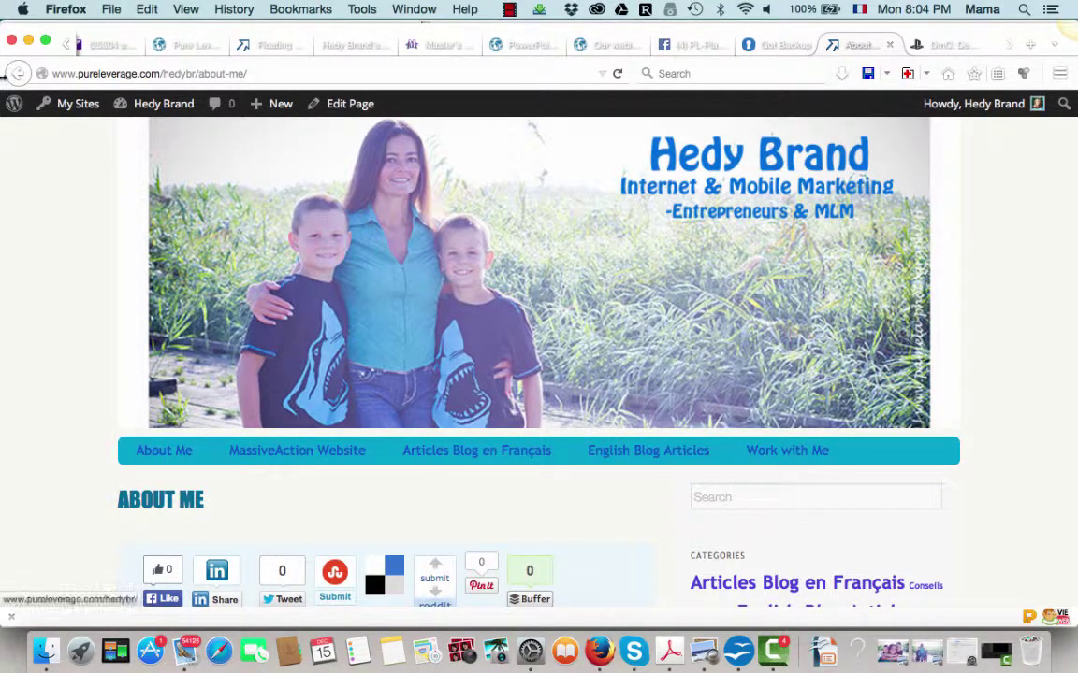
Go back to the "Des Prospects Grace a Pinterest!" post and examine the row of share buttons under its title.
click(17, 74)
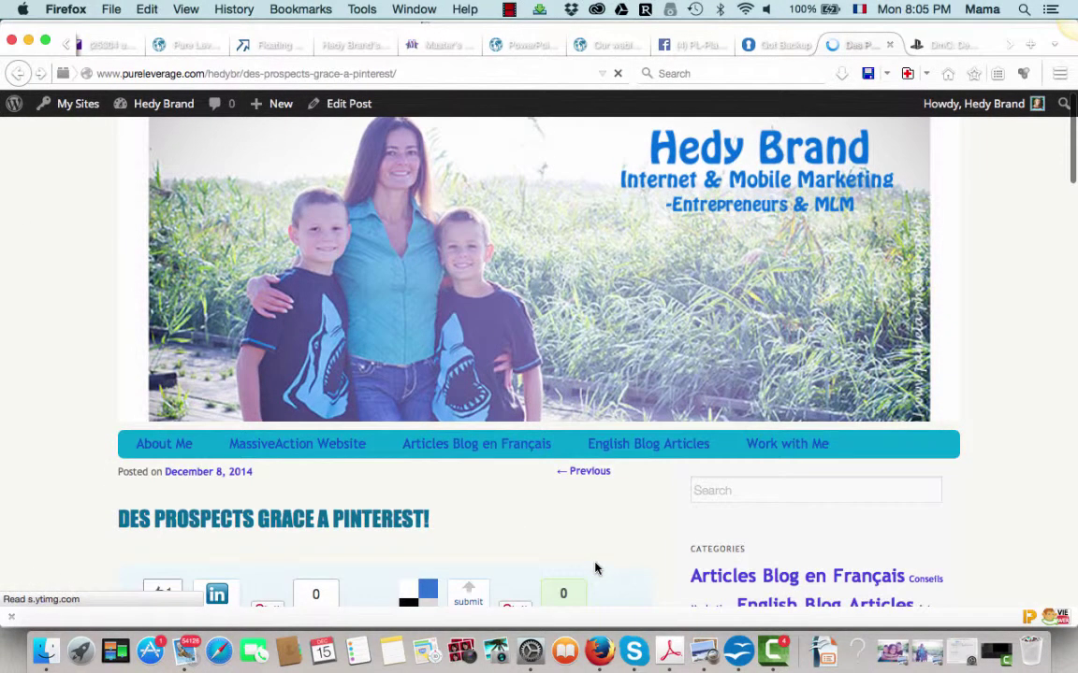
scroll(596, 568, down, 3)
scroll(596, 568, down, 1)
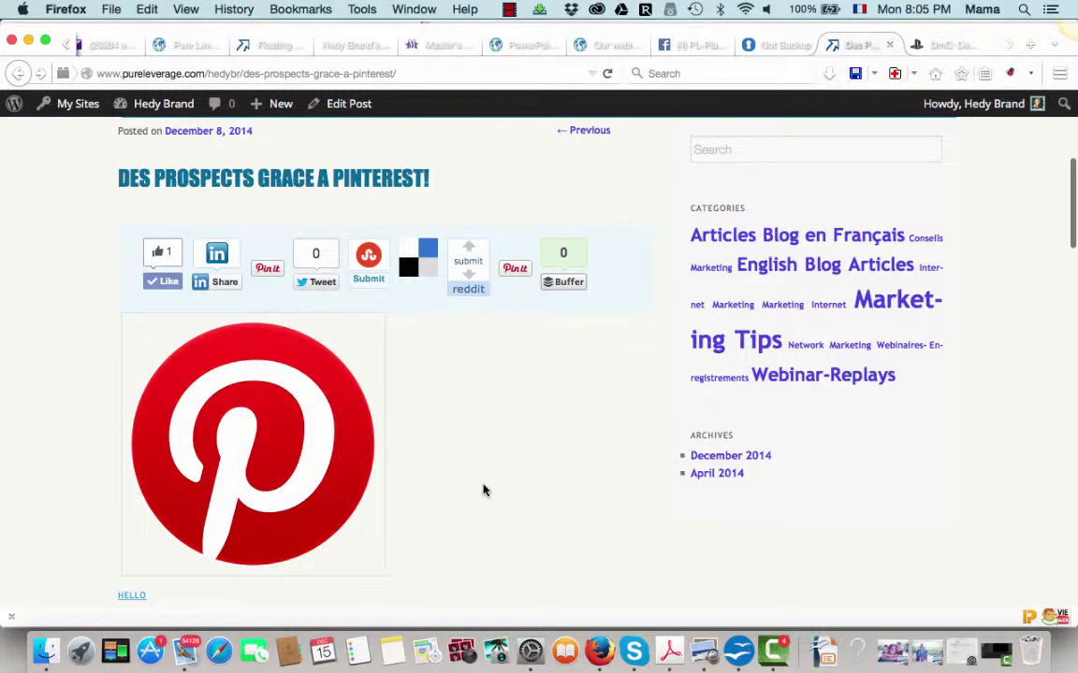
scroll(482, 489, down, 5)
scroll(482, 489, up, 7)
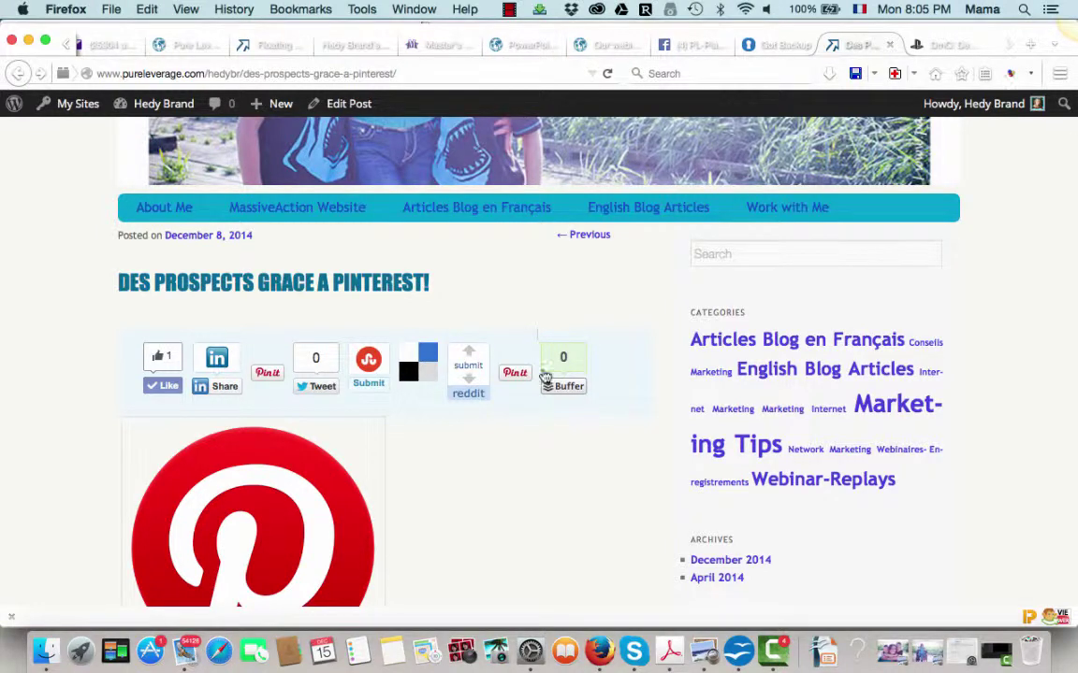
scroll(551, 500, down, 4)
scroll(551, 500, up, 2)
scroll(551, 502, up, 3)
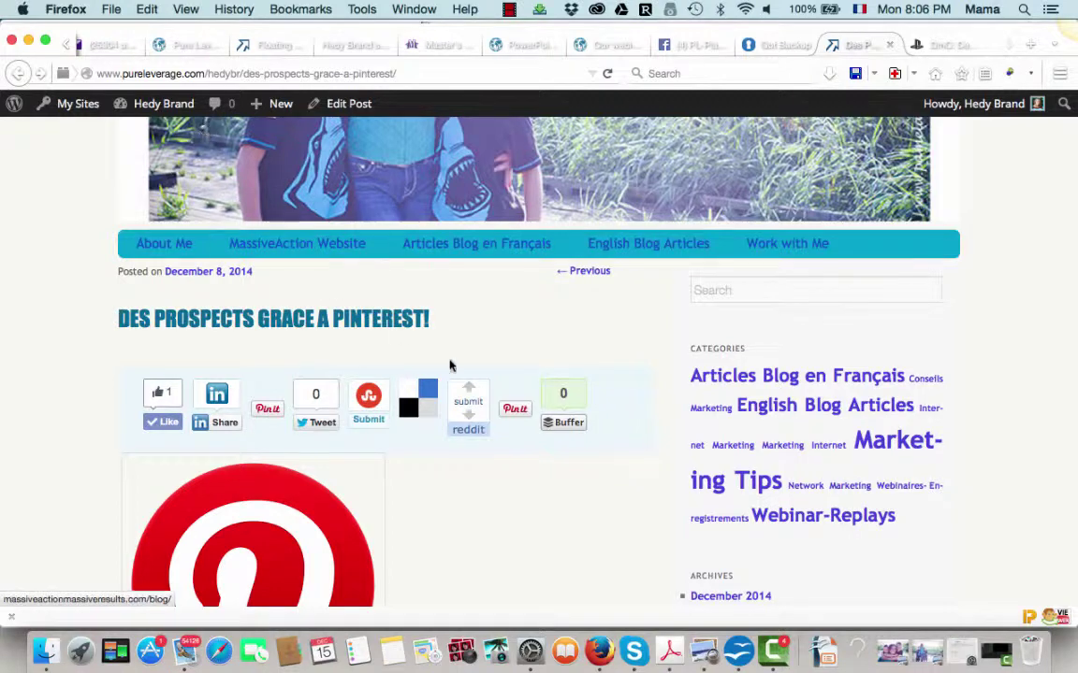
scroll(516, 490, down, 6)
scroll(516, 490, up, 4)
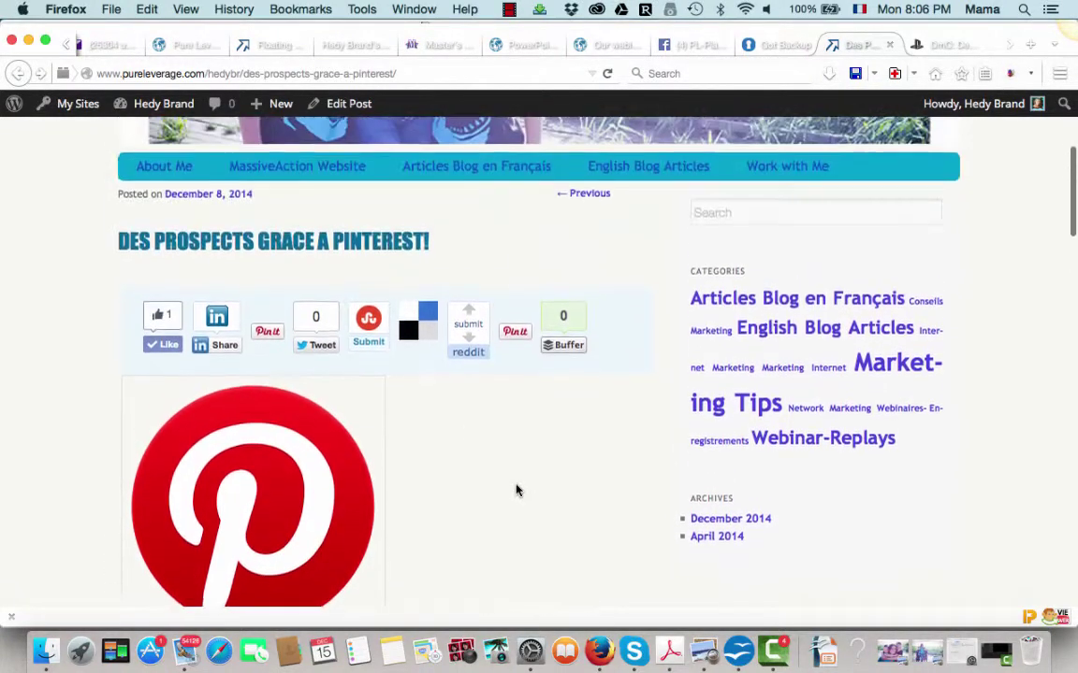
Return to the Floating Social settings and review the Add new Custom Service and Appearance sections below the services list.
click(272, 45)
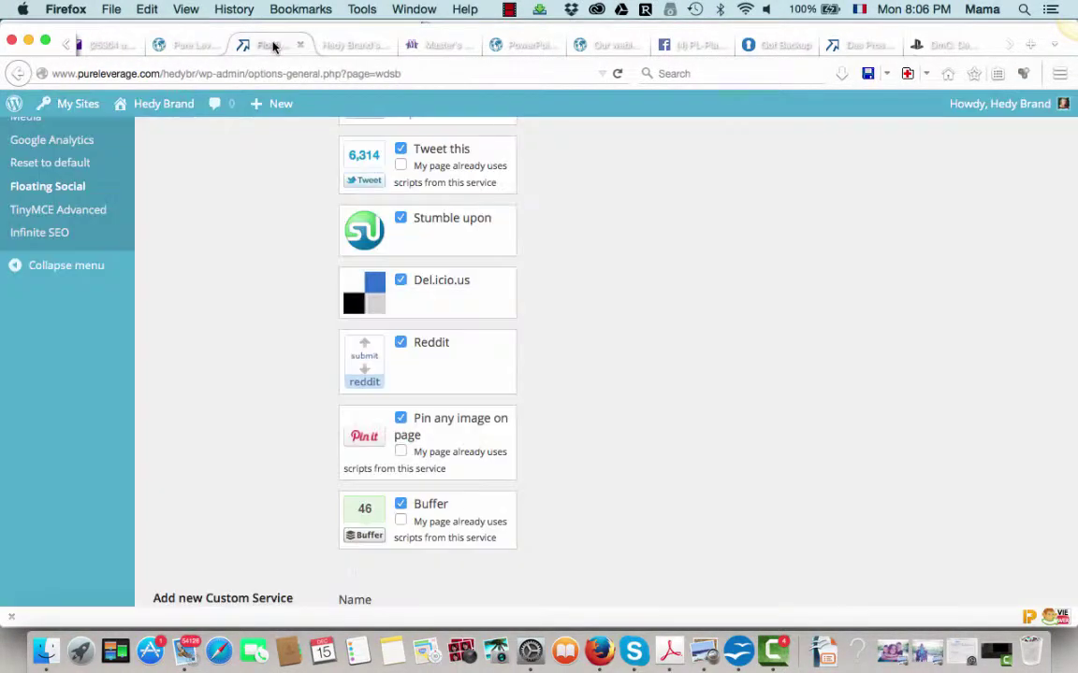
scroll(612, 418, down, 4)
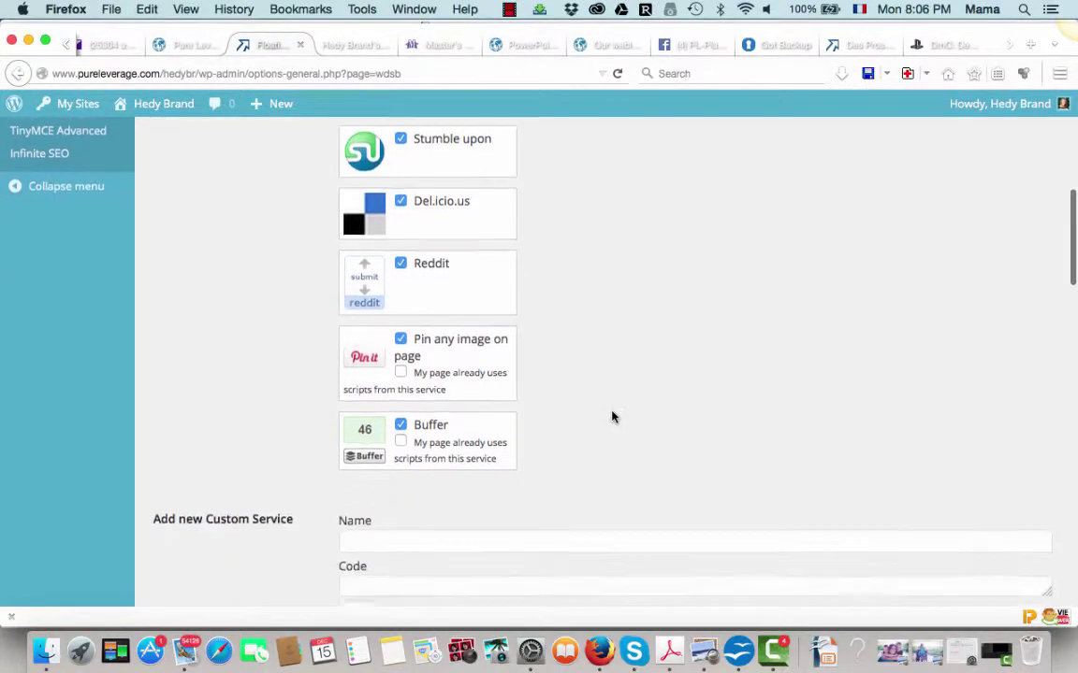
scroll(606, 378, down, 5)
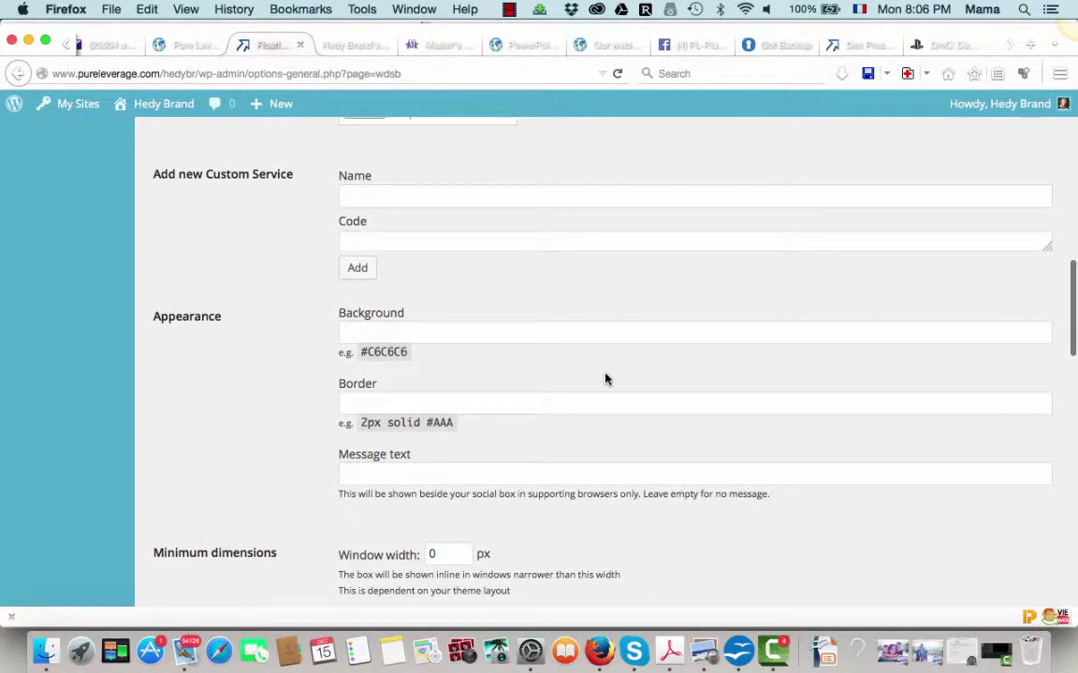
scroll(596, 249, down, 1)
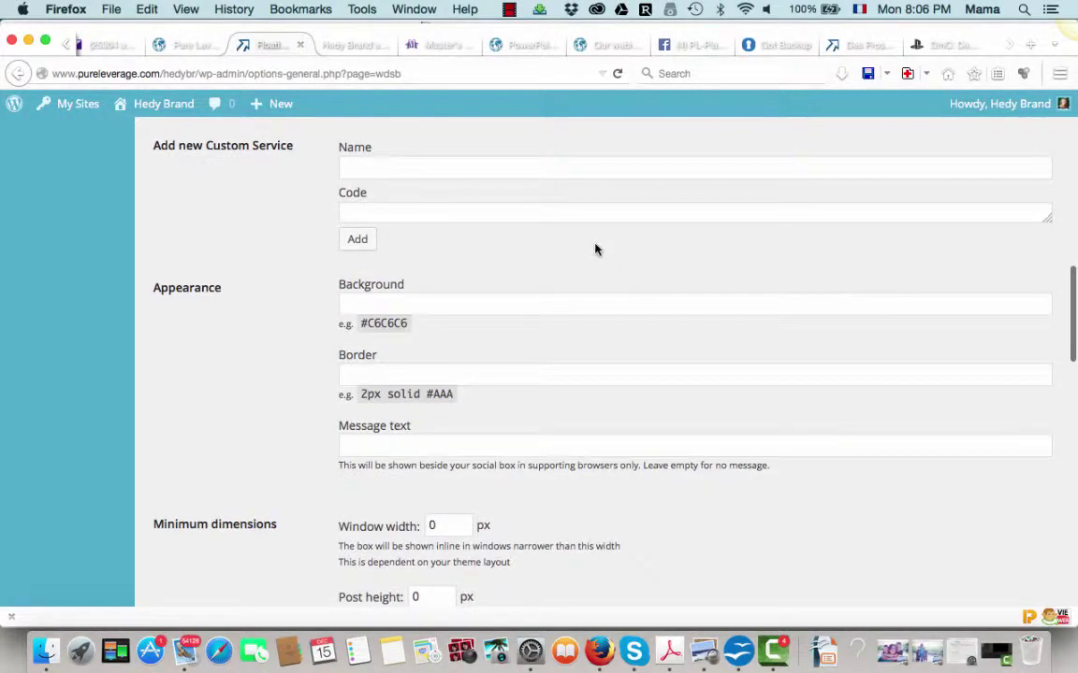
scroll(510, 192, up, 9)
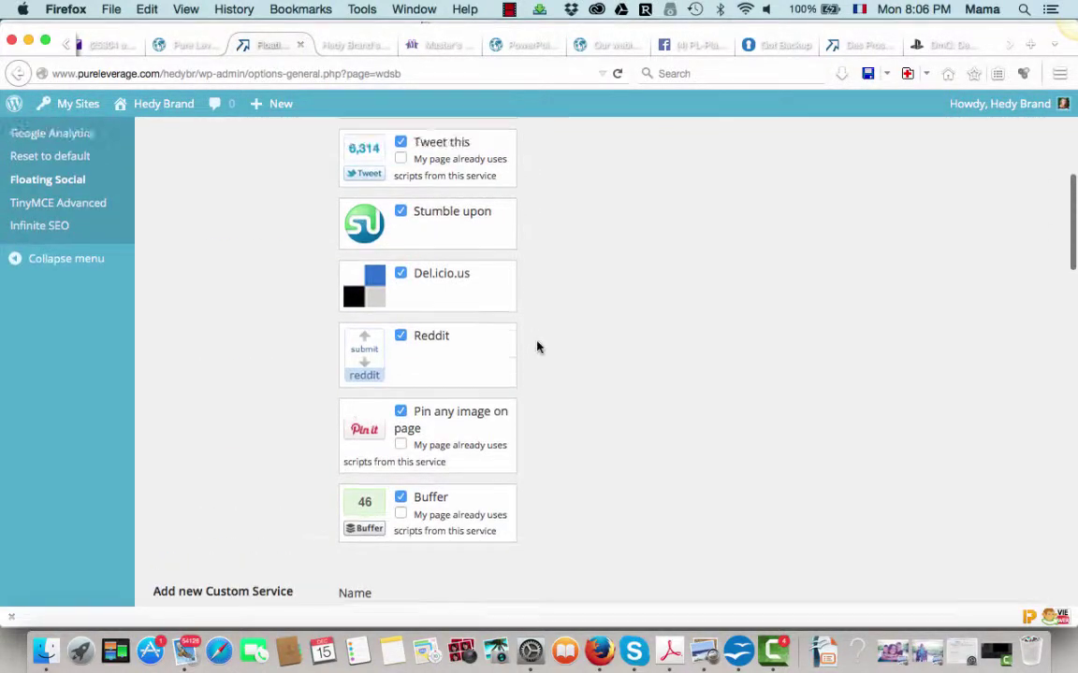
scroll(534, 341, down, 10)
scroll(529, 327, up, 3)
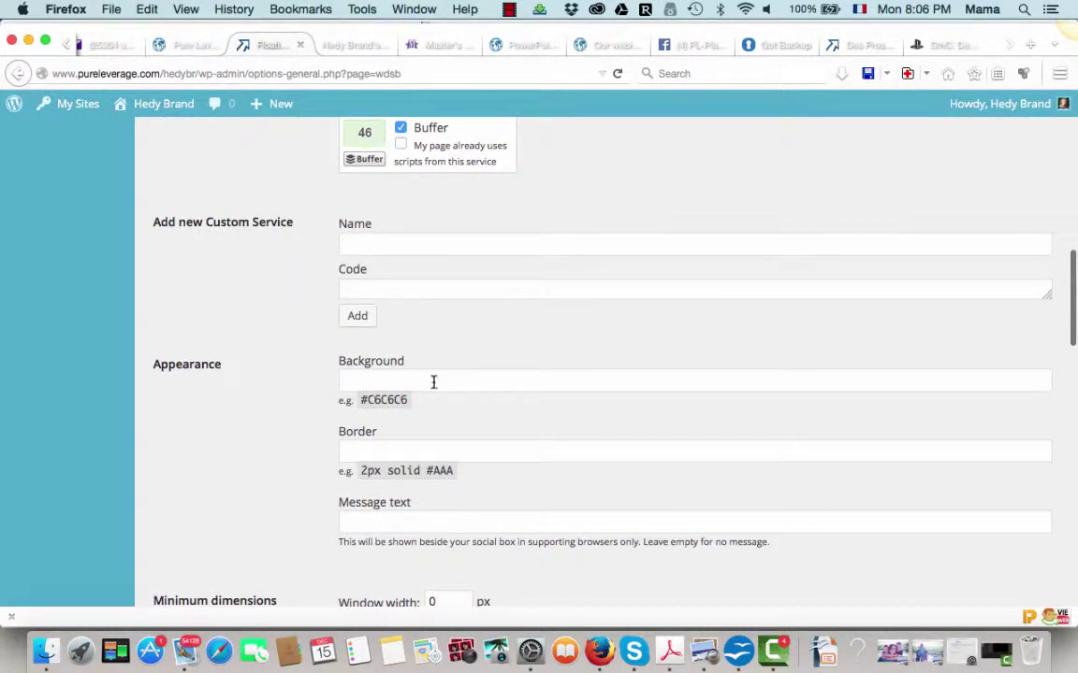
scroll(552, 445, down, 3)
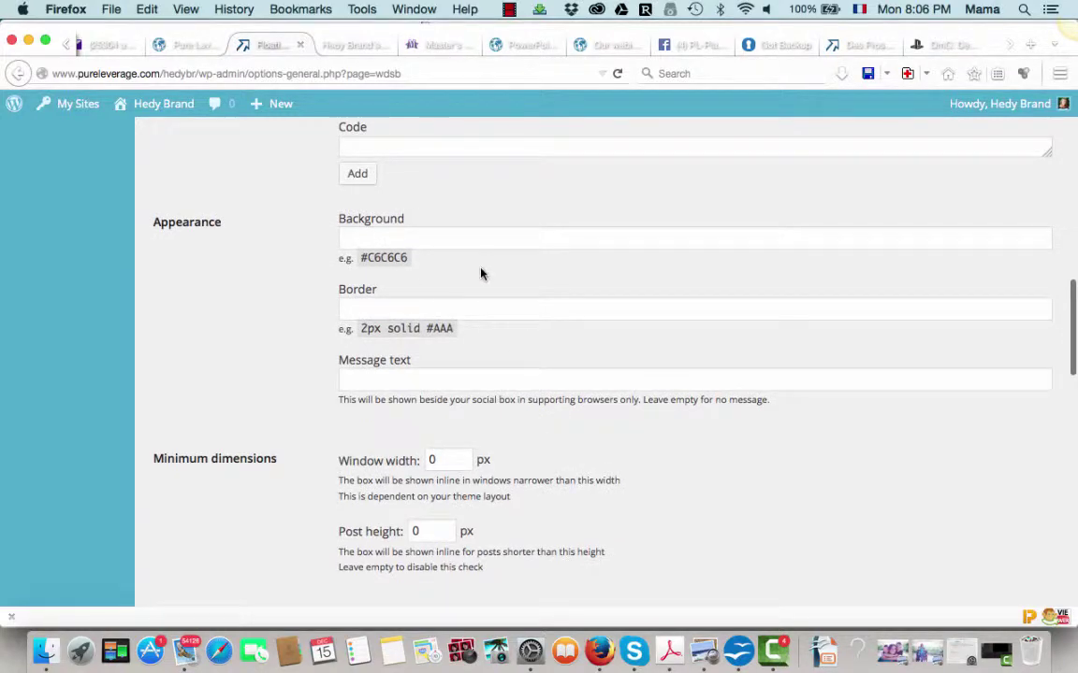
Go through the position and advanced options down to Display, and exclude Pages from showing Floating Social.
scroll(493, 384, down, 8)
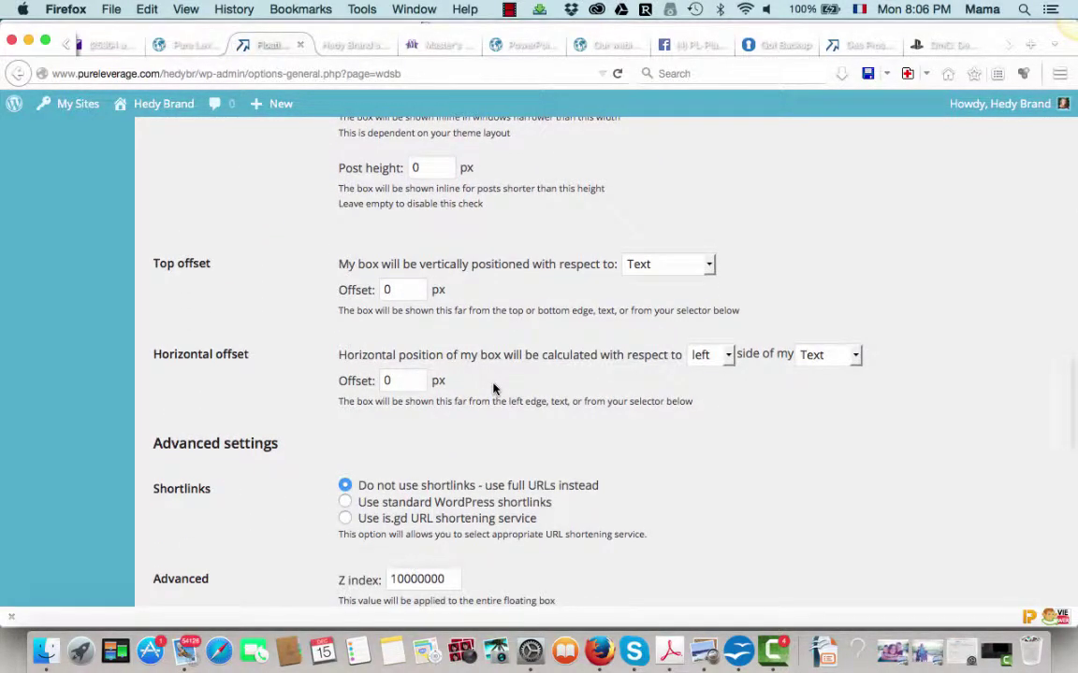
scroll(493, 388, down, 3)
scroll(493, 388, down, 4)
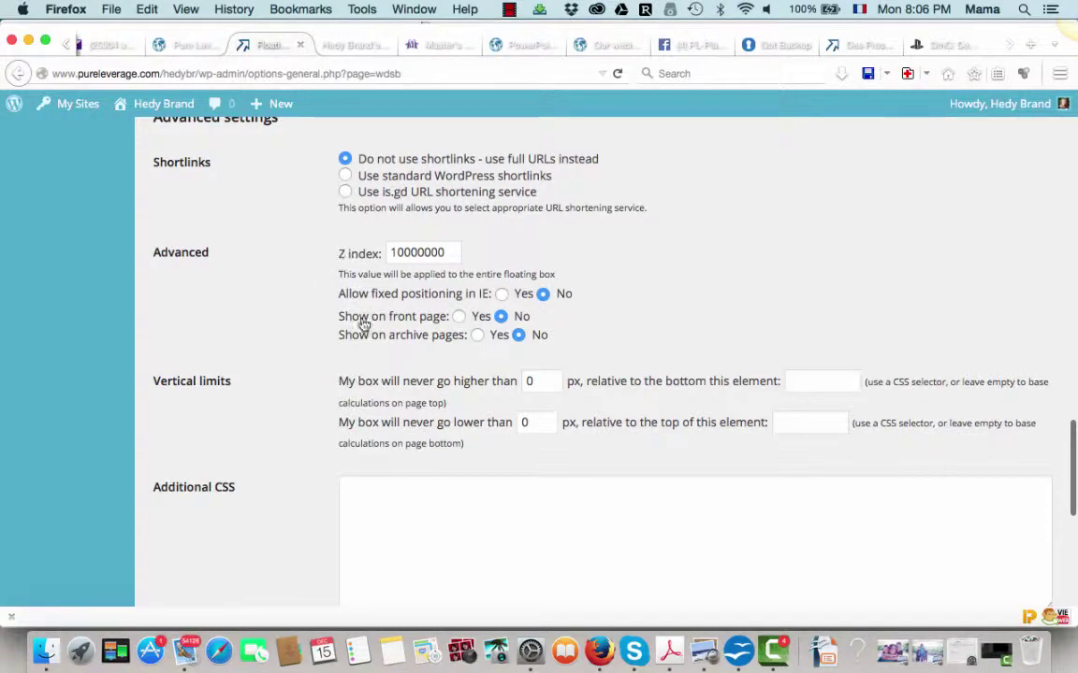
scroll(367, 359, down, 3)
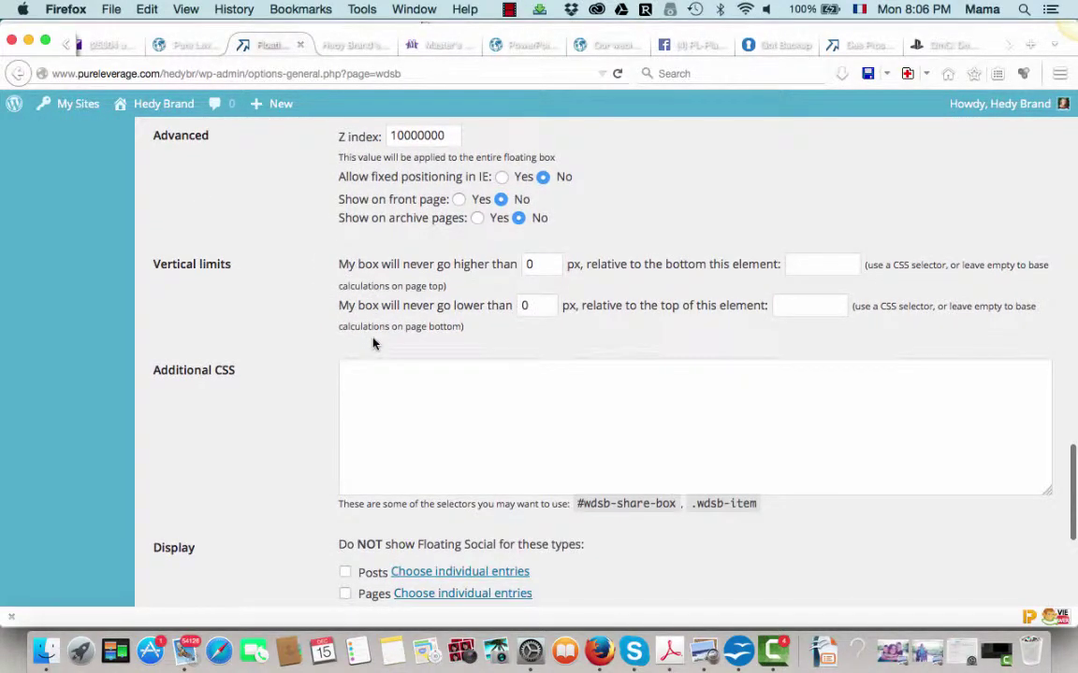
scroll(372, 344, down, 6)
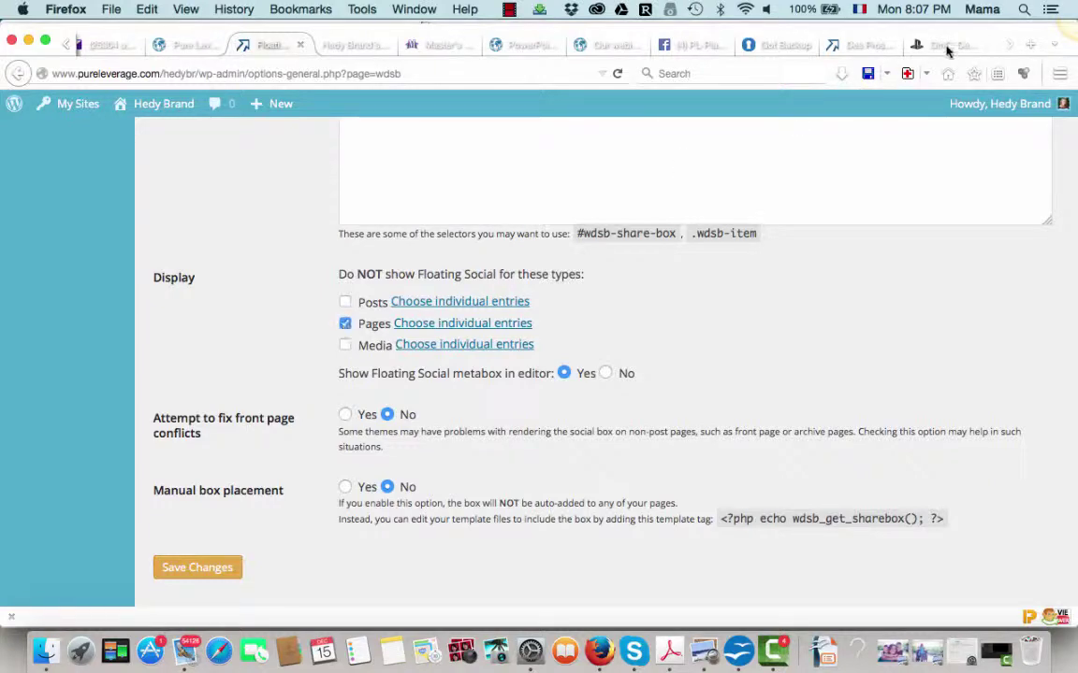
Open the blog's About Me page and examine its share buttons and the social icons at the end of its text.
click(861, 49)
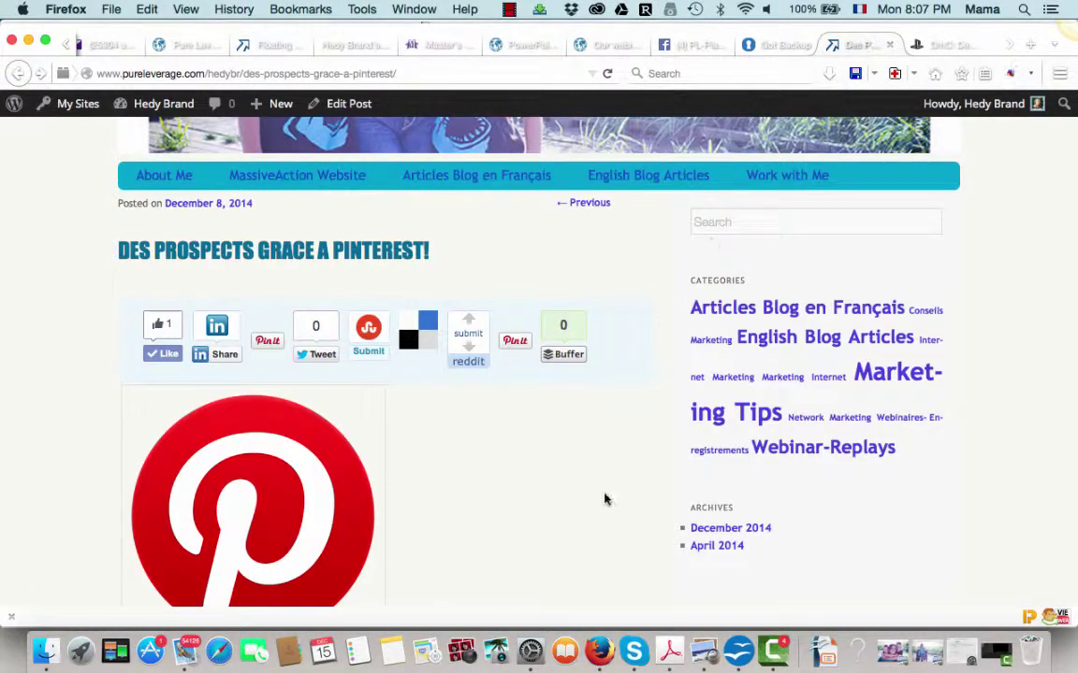
click(167, 179)
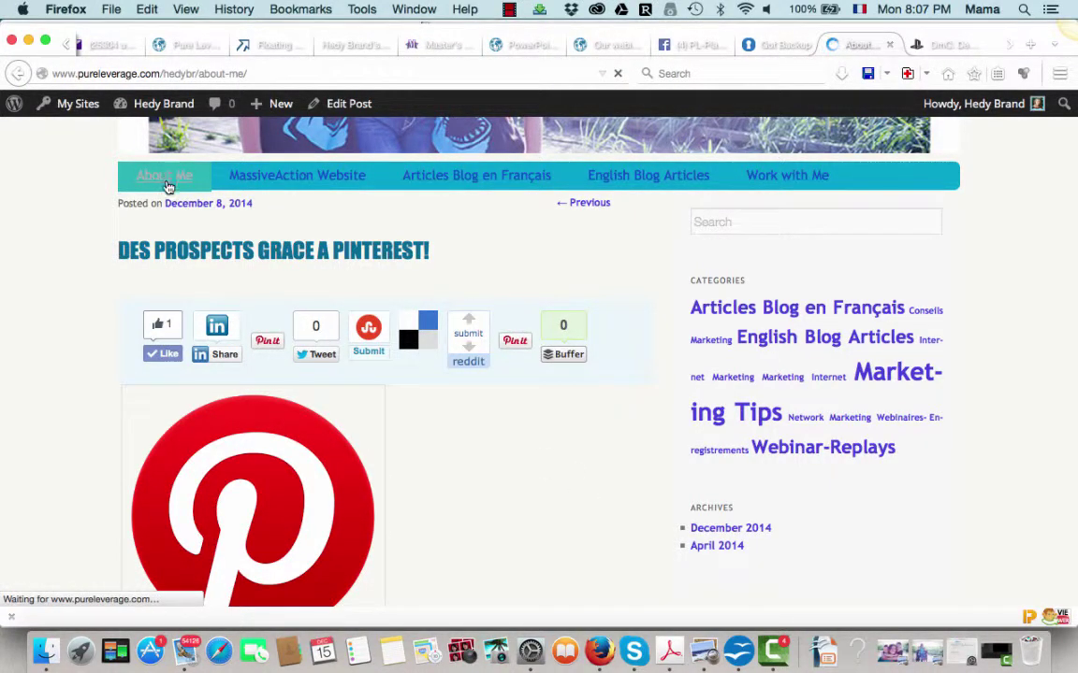
scroll(553, 559, down, 5)
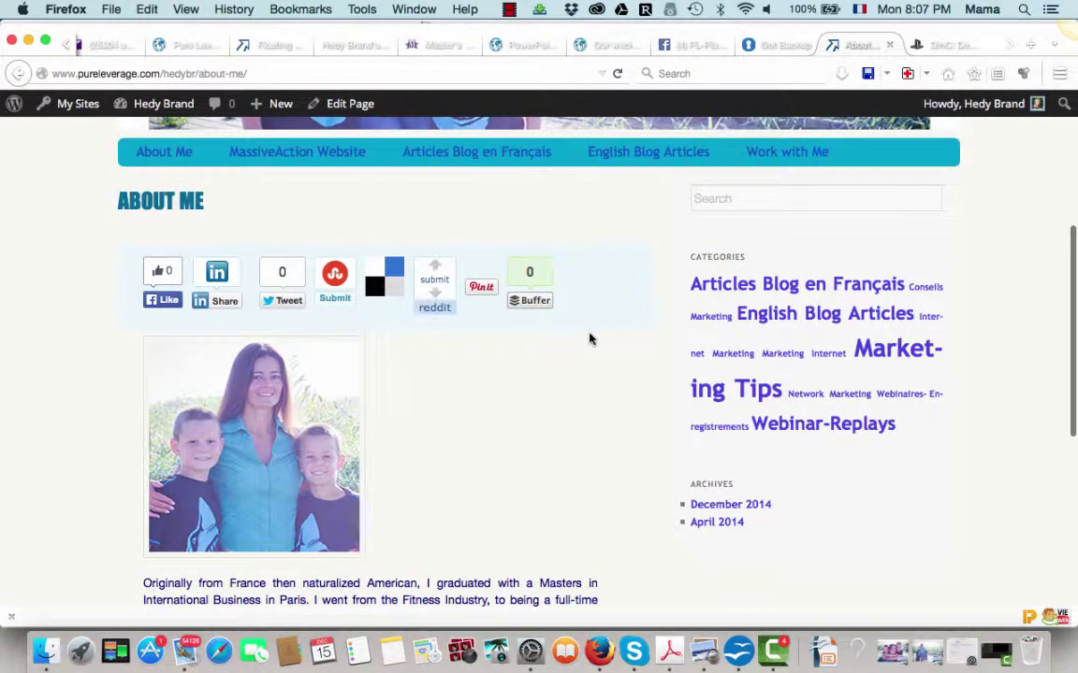
scroll(533, 452, down, 2)
scroll(533, 452, up, 2)
scroll(533, 452, down, 6)
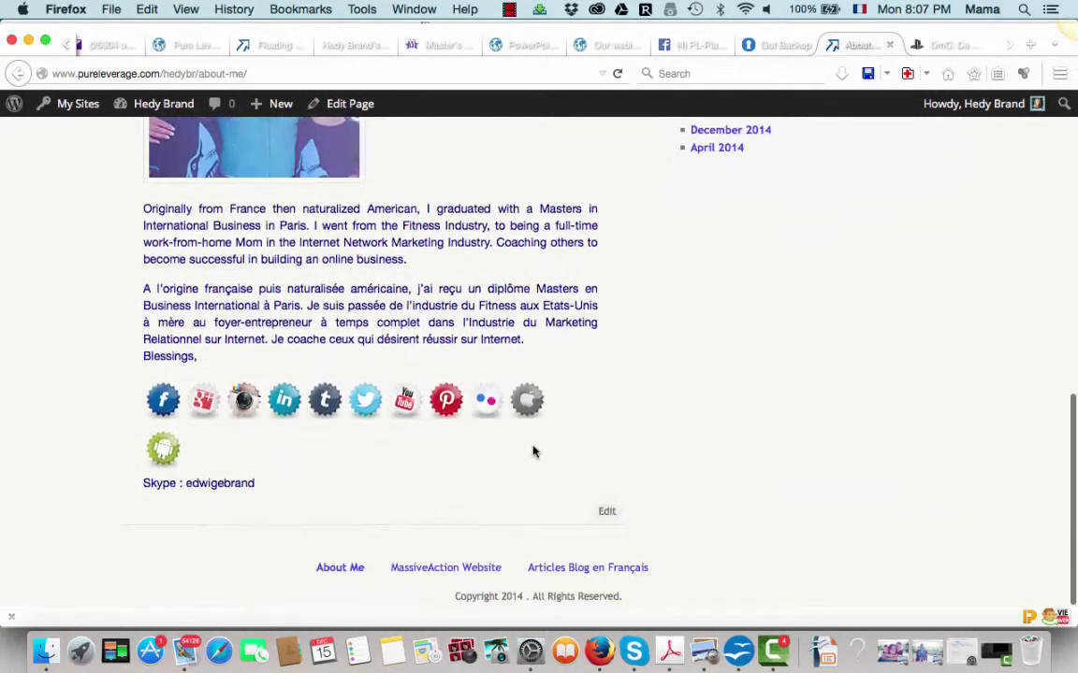
scroll(533, 451, up, 3)
scroll(533, 452, up, 2)
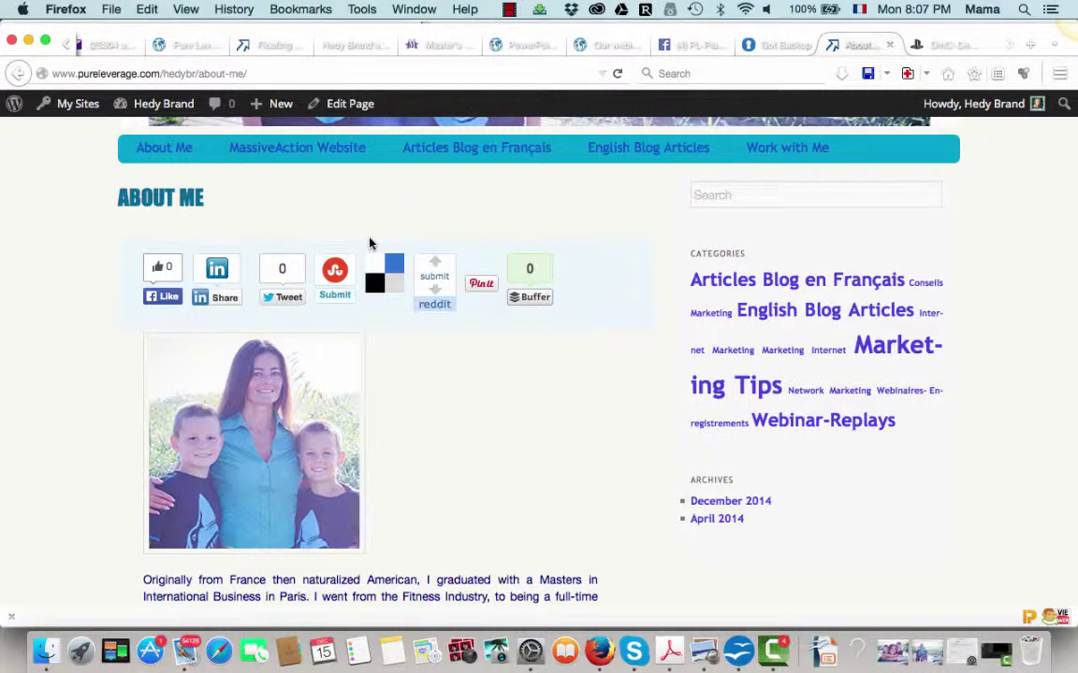
Save the Floating Social settings with Pages excluded from display.
click(269, 48)
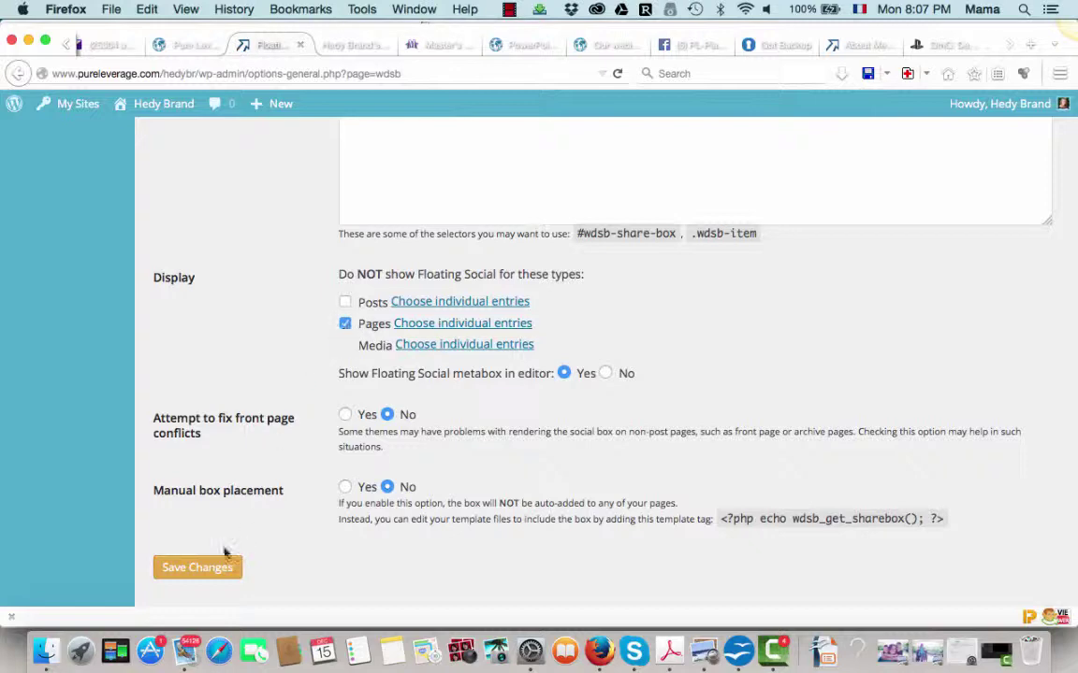
click(201, 564)
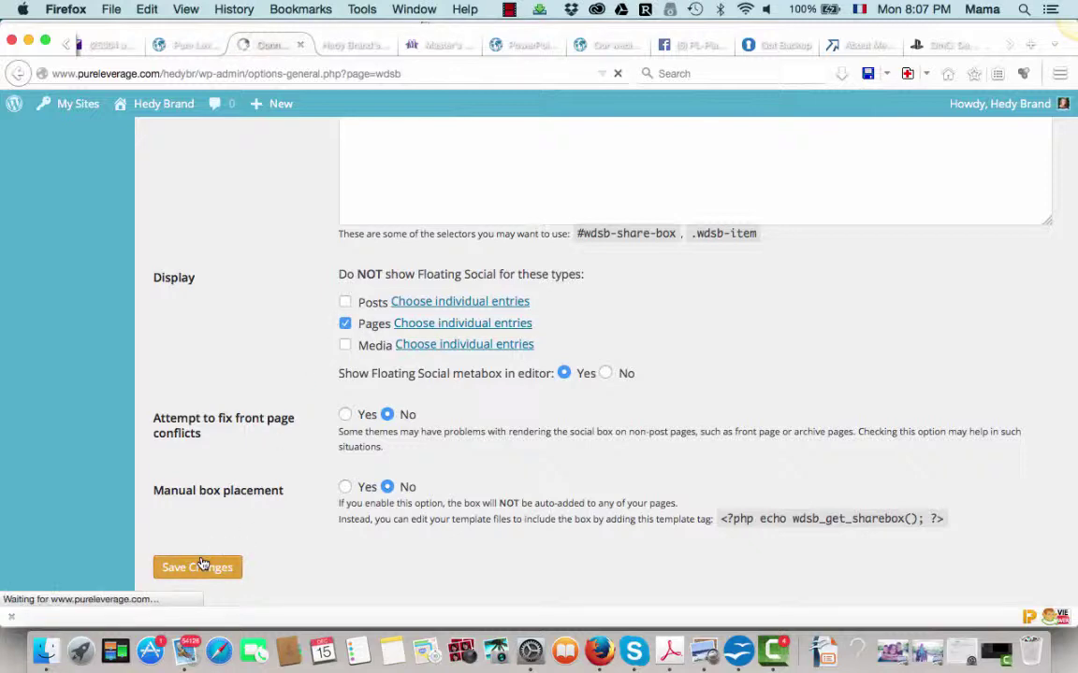
click(361, 44)
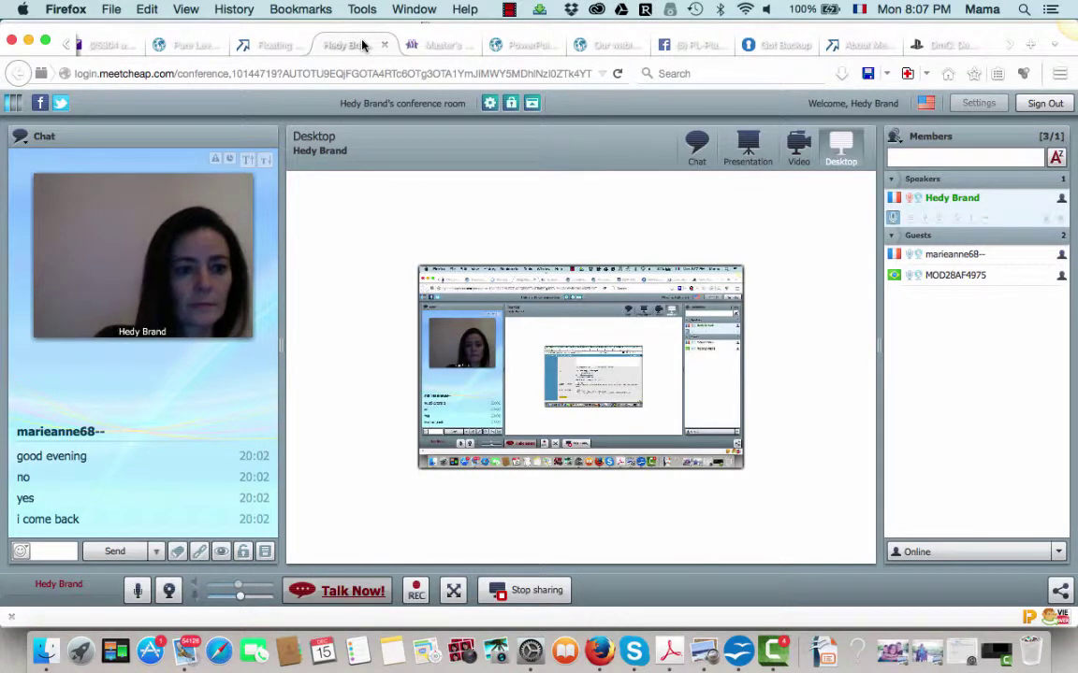
click(270, 47)
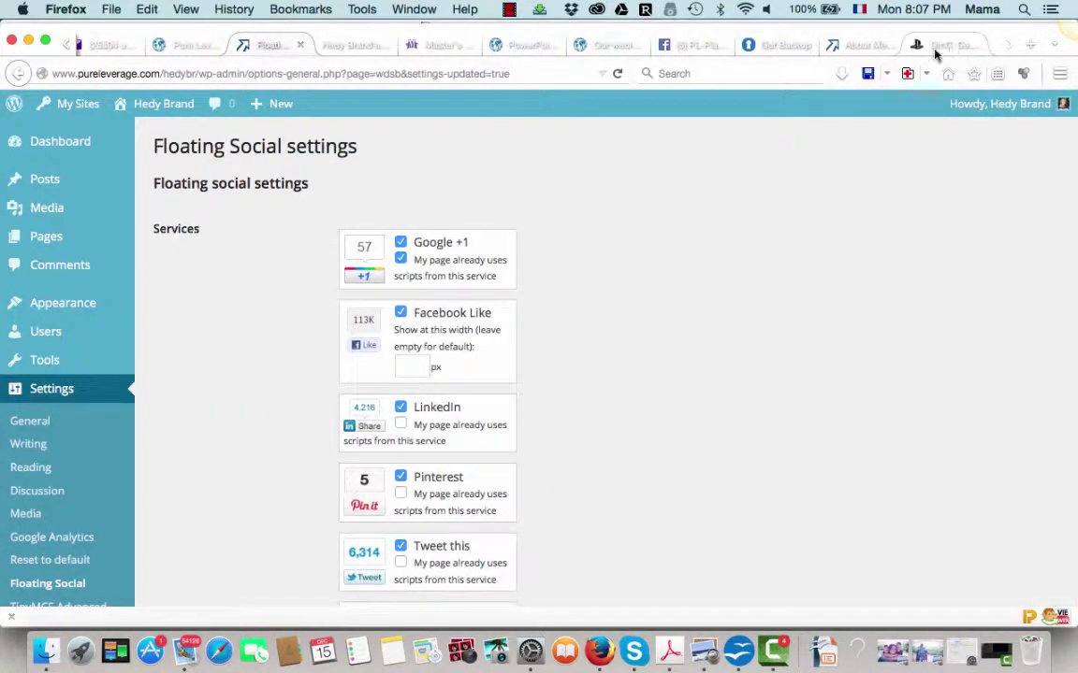
Reload the blog's About Me page and check the area under its title for share buttons.
click(854, 46)
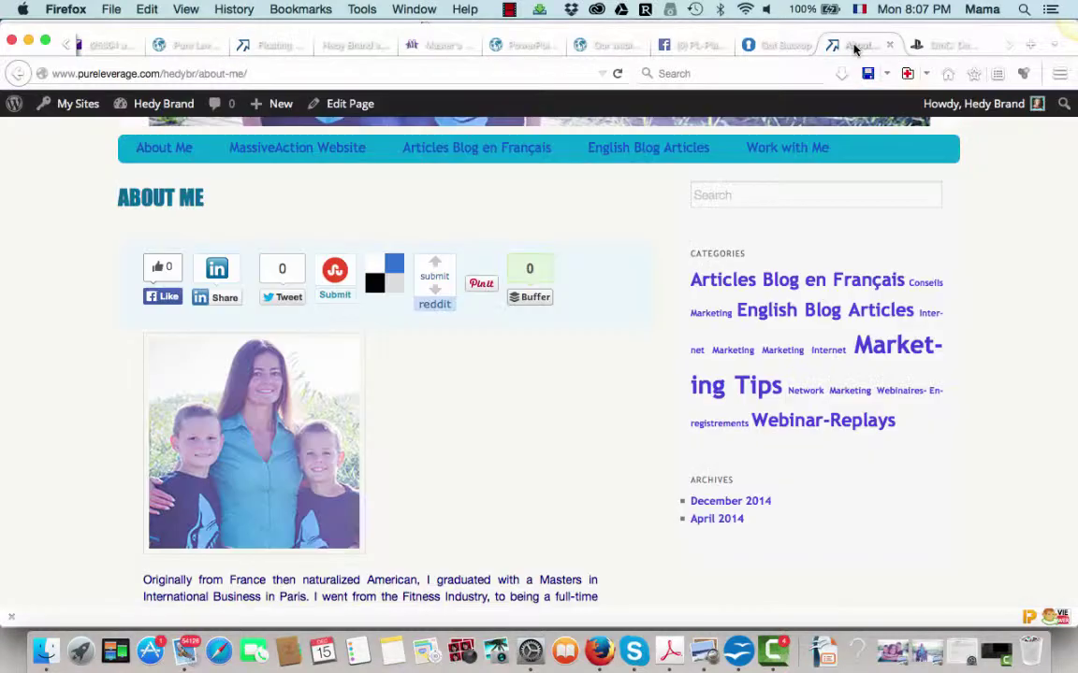
click(617, 73)
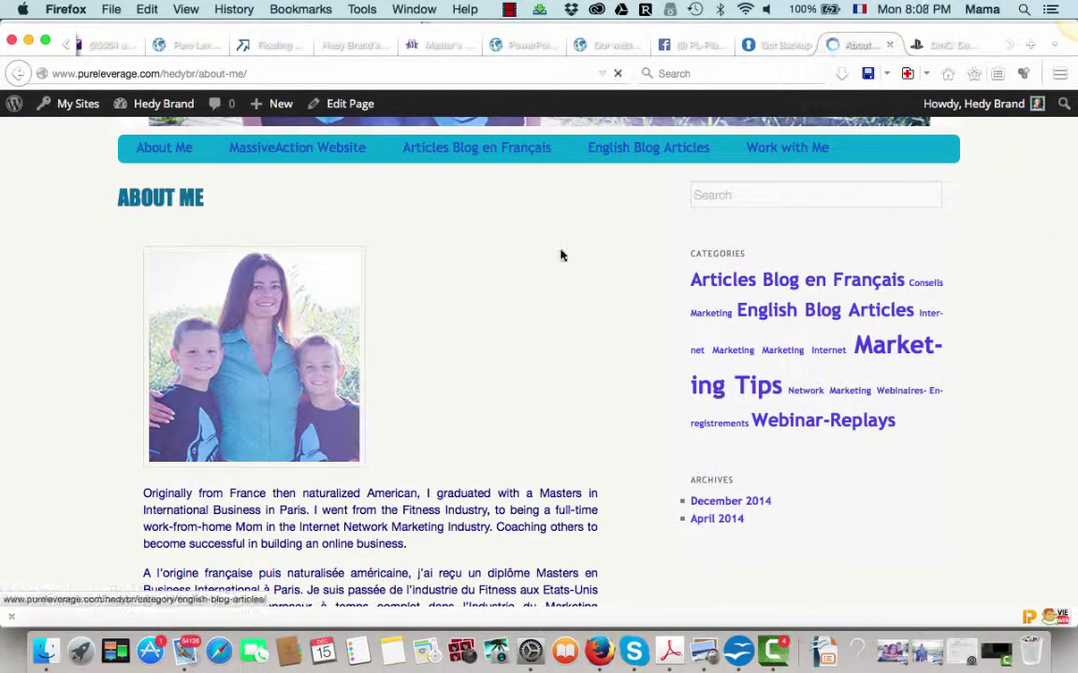
scroll(577, 241, up, 2)
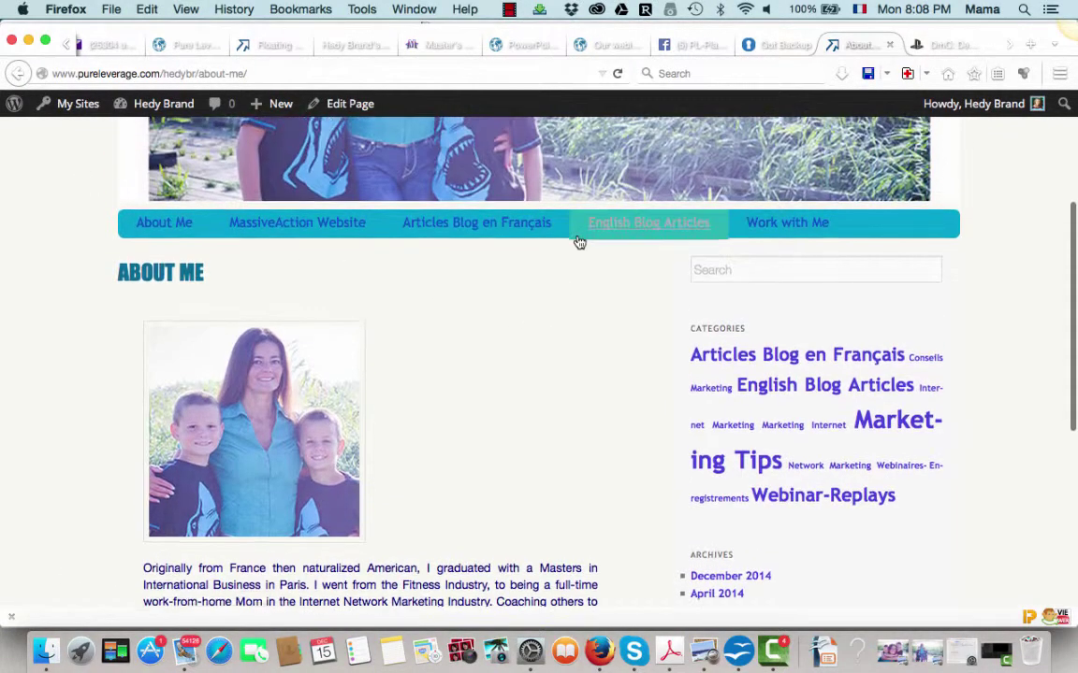
scroll(577, 241, down, 5)
scroll(524, 327, up, 6)
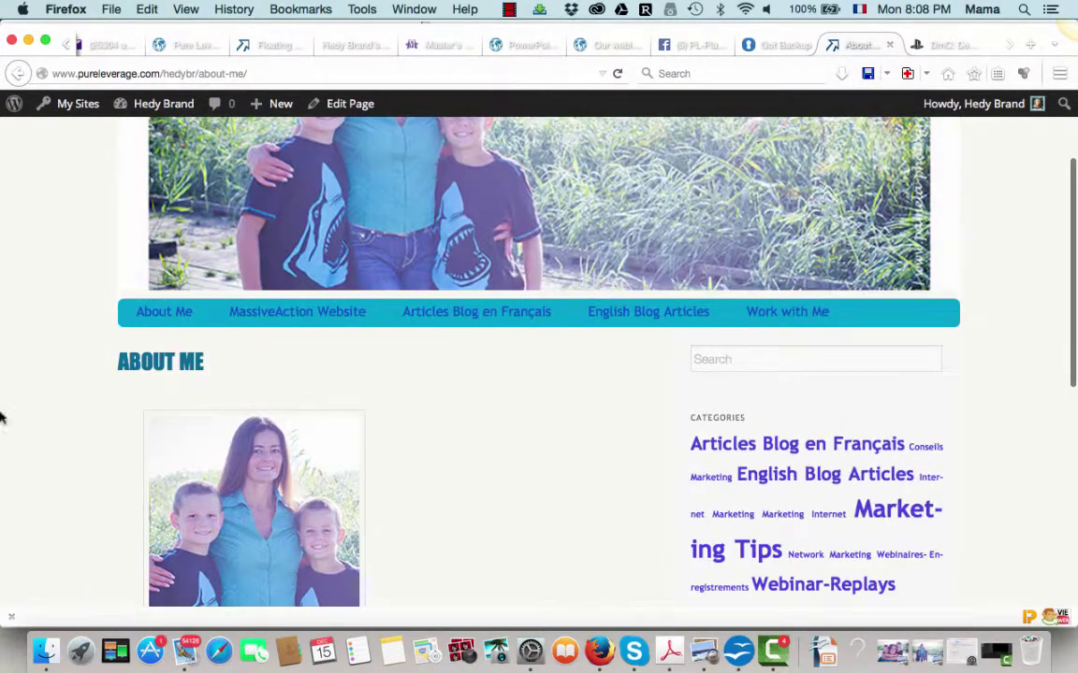
scroll(563, 491, down, 1)
scroll(563, 491, up, 3)
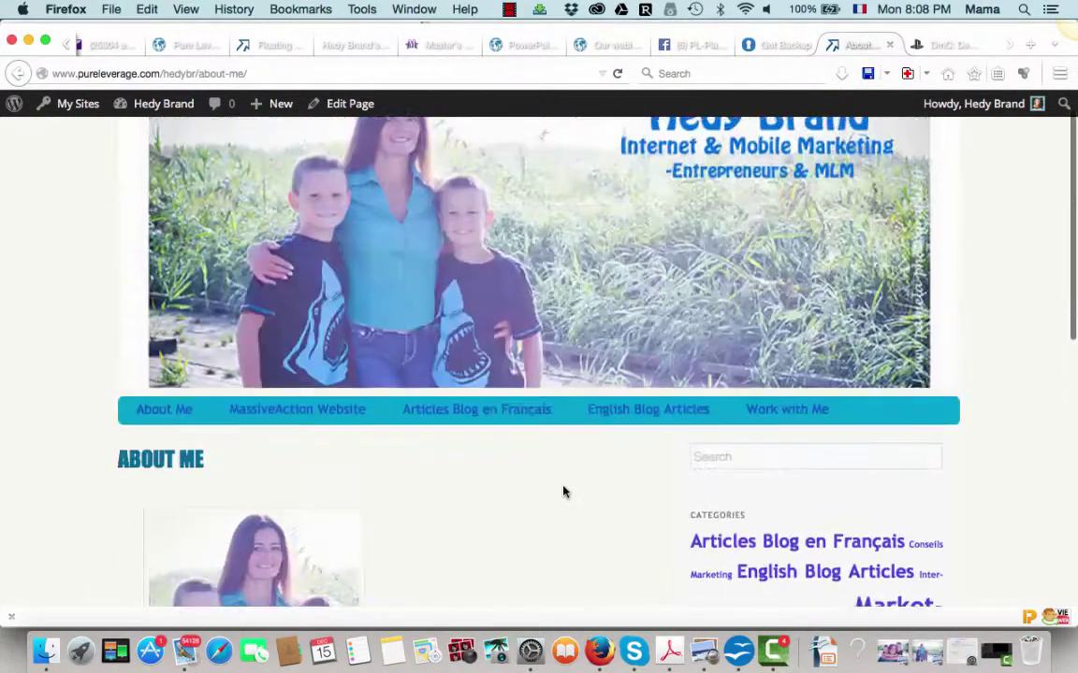
Expand the individual page entries in the Floating Social Display exclusions, keep Pages excluded, and save the settings.
click(271, 45)
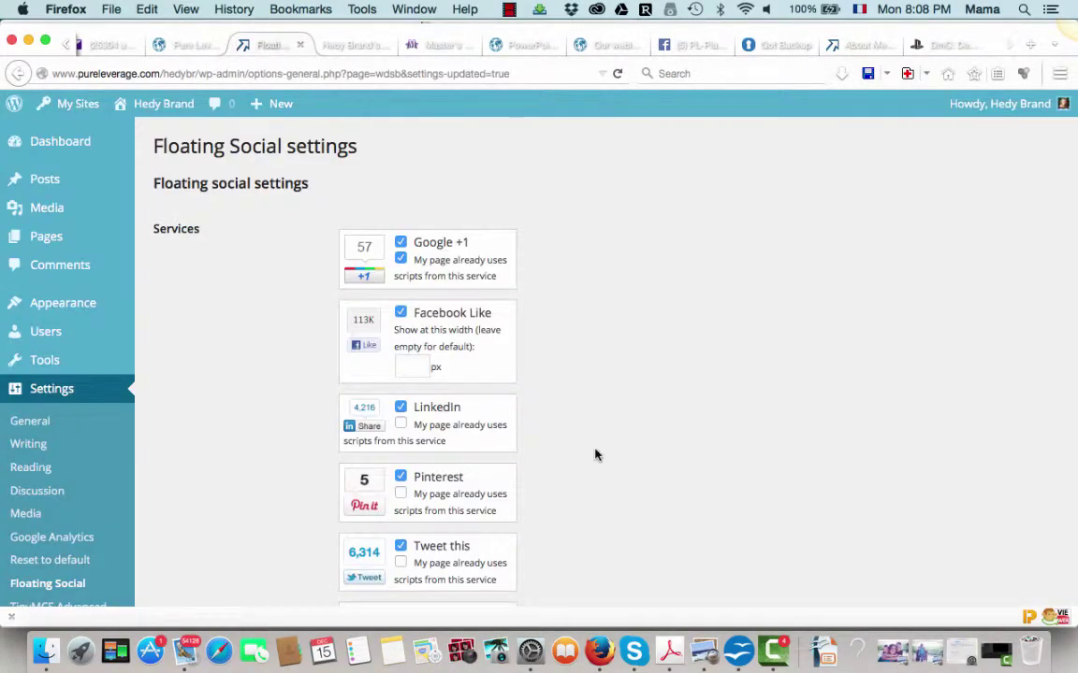
scroll(594, 454, down, 20)
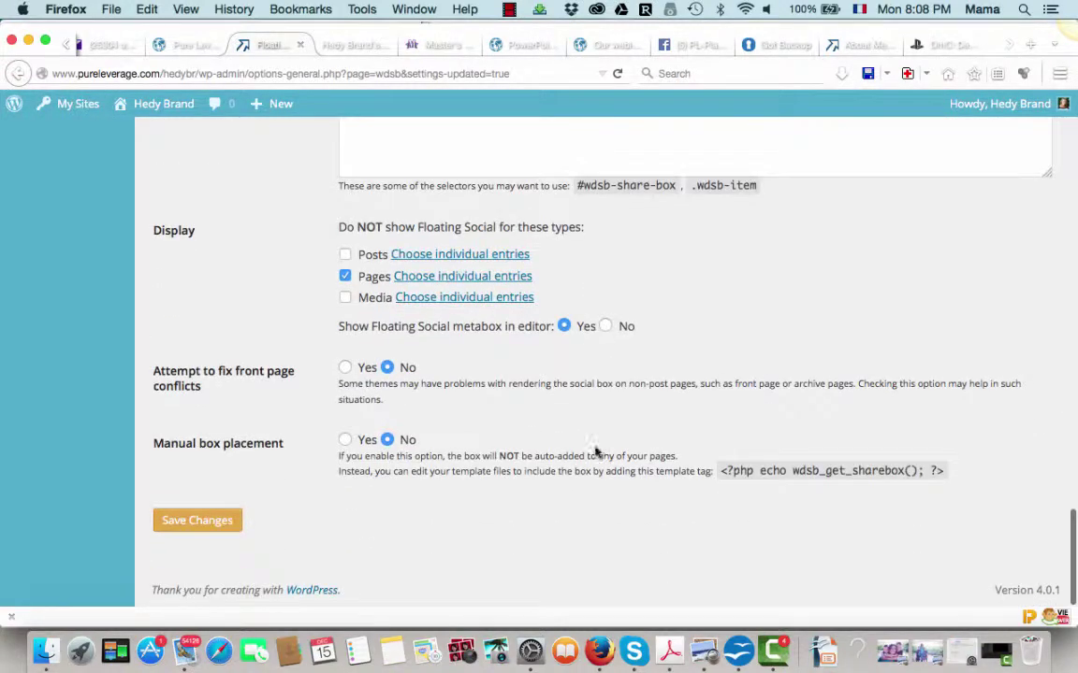
click(476, 280)
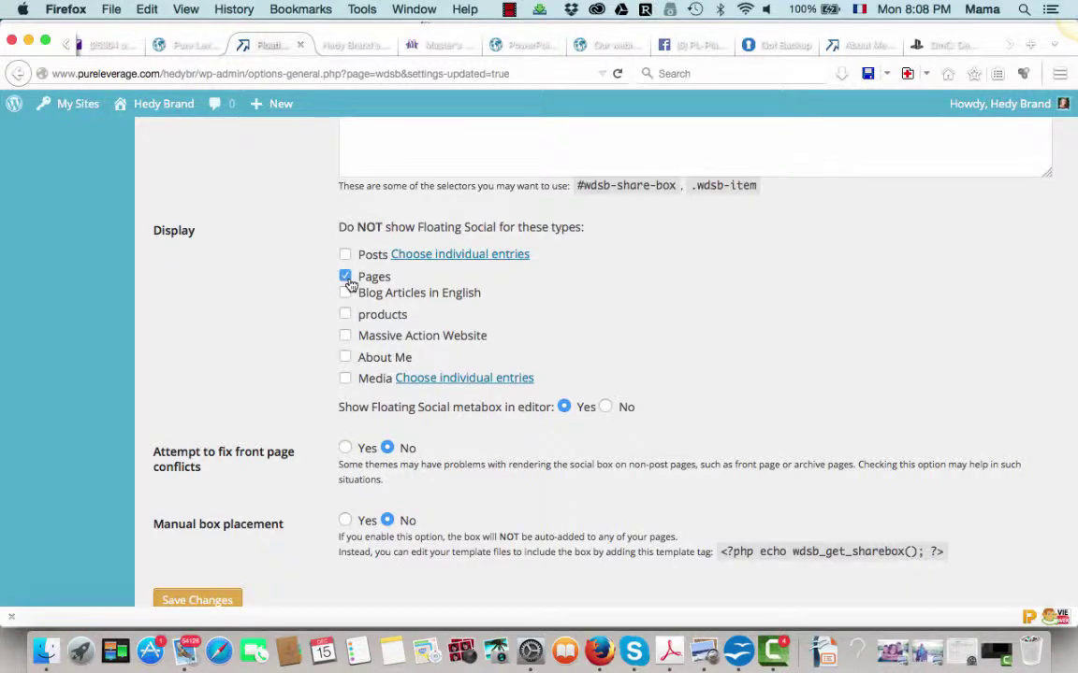
scroll(557, 325, down, 3)
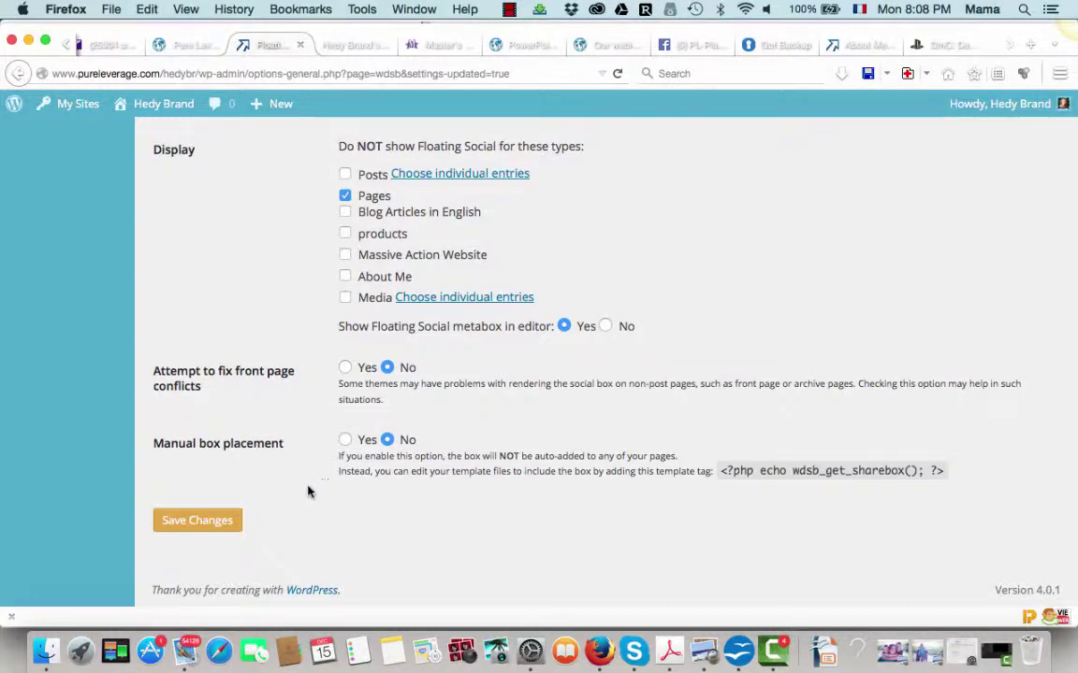
click(197, 521)
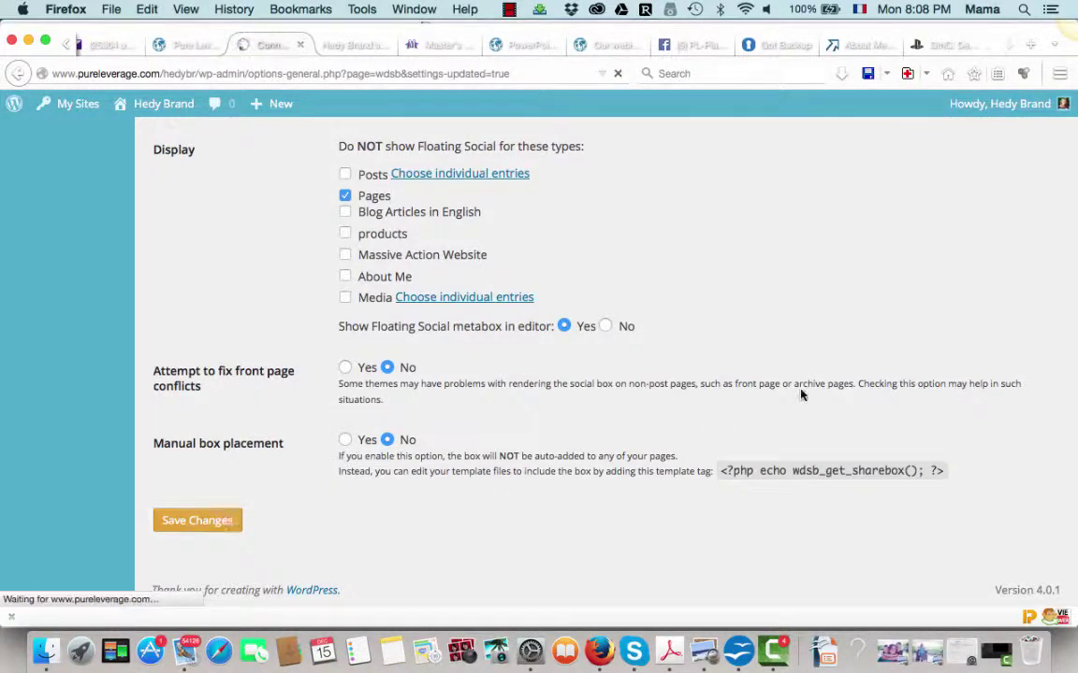
scroll(800, 393, up, 10)
scroll(801, 395, up, 10)
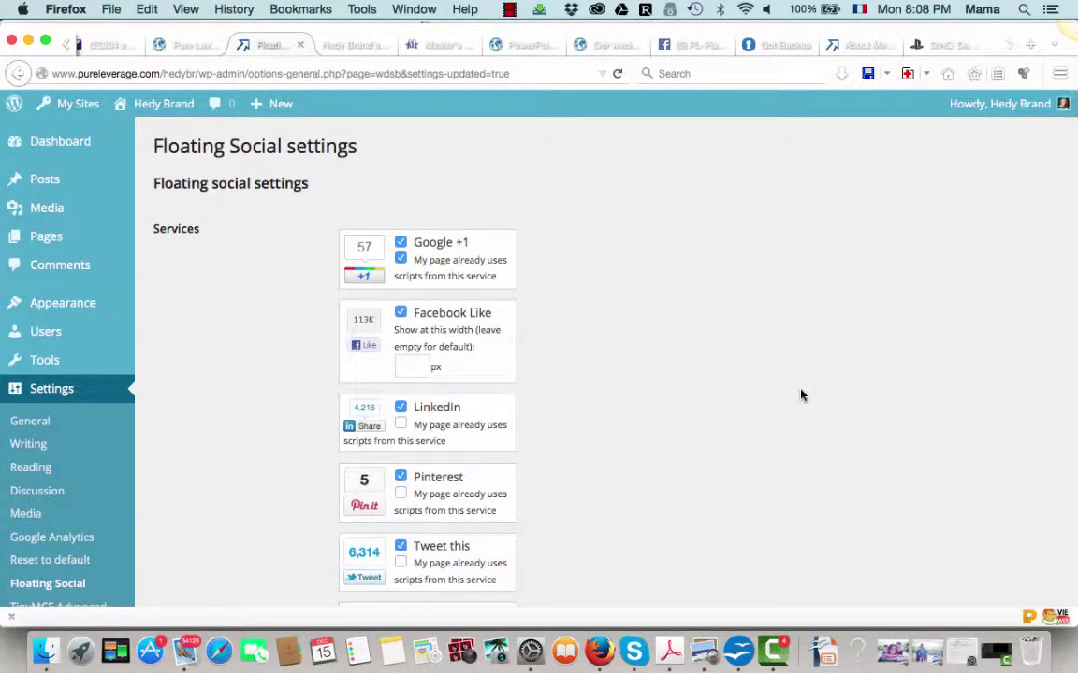
Open the blog's Articles Blog en Français and English Blog Articles sections and check the posts listed there for share buttons.
click(847, 45)
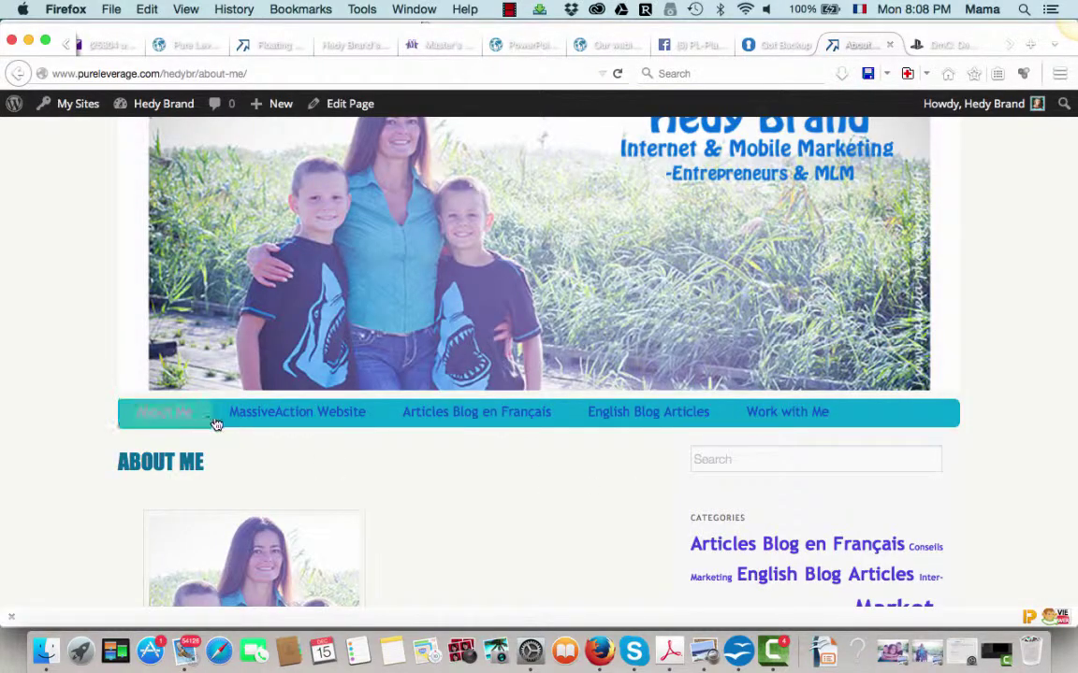
click(458, 414)
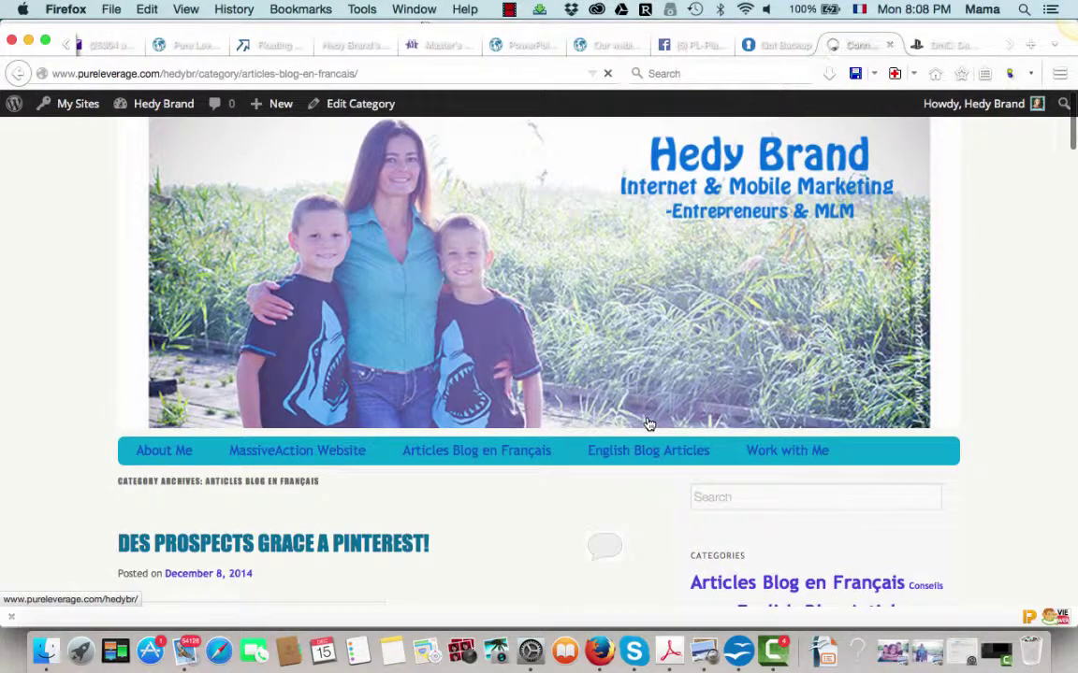
click(638, 454)
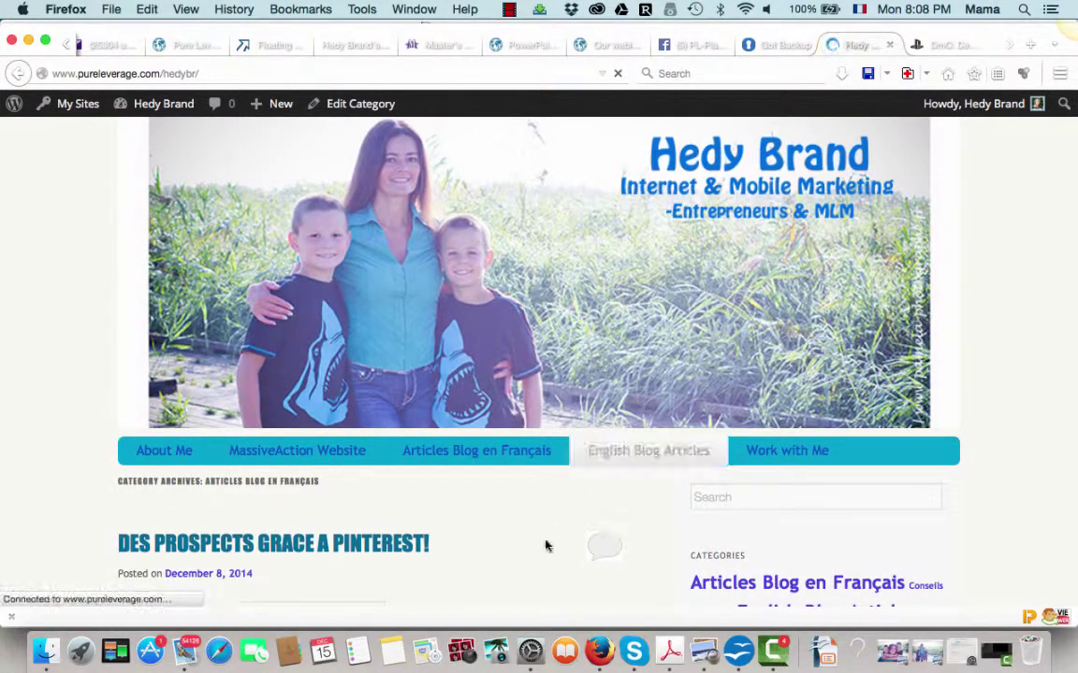
scroll(546, 546, down, 5)
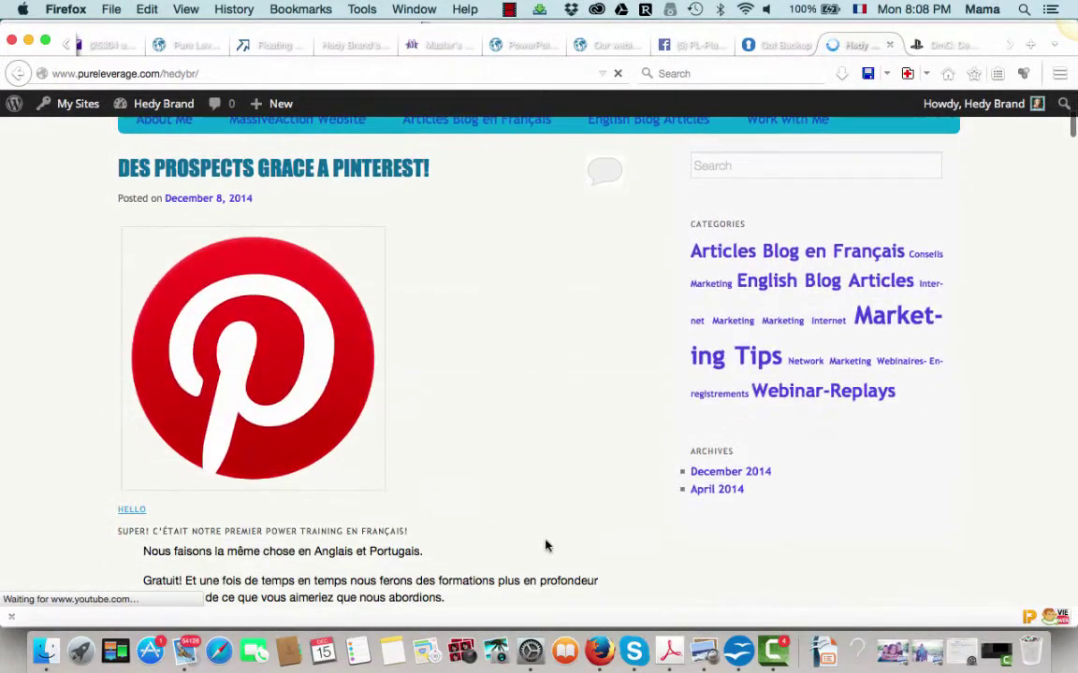
Open the "Des Prospects Grace a Pinterest!" post from the blog's home page and check for share buttons under its title.
scroll(547, 546, down, 3)
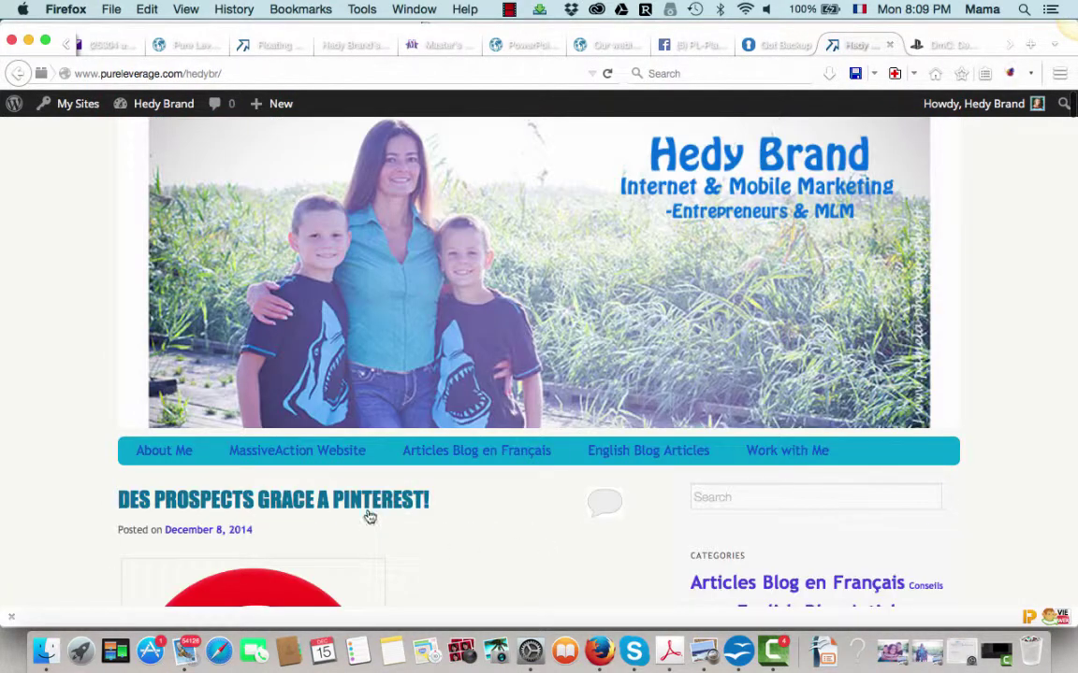
click(369, 505)
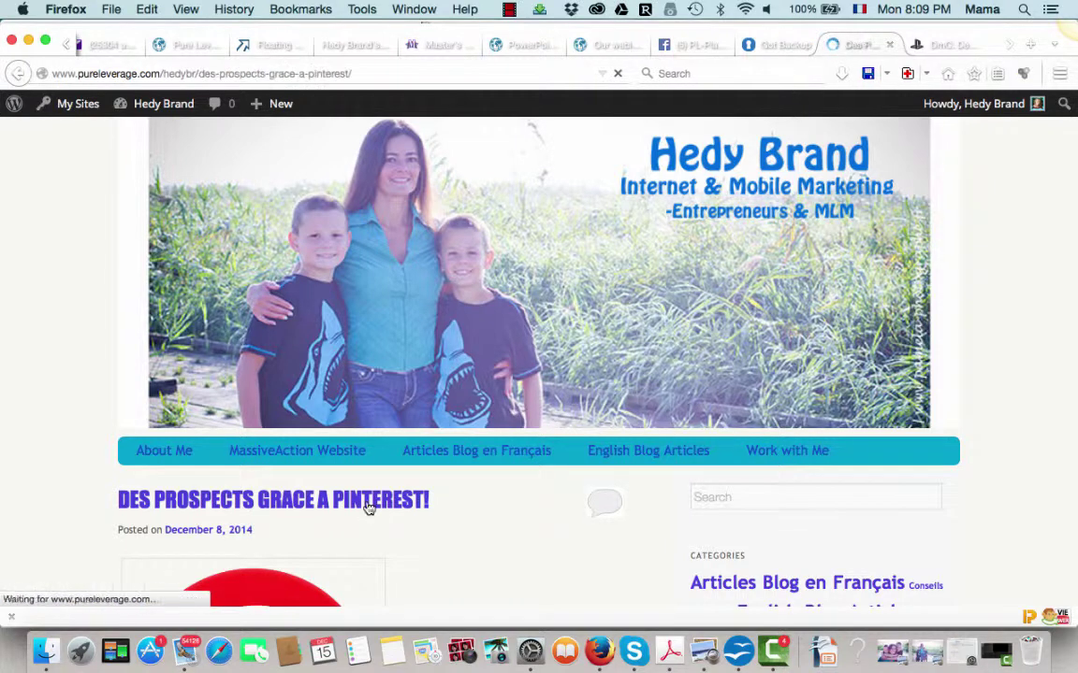
scroll(514, 567, down, 3)
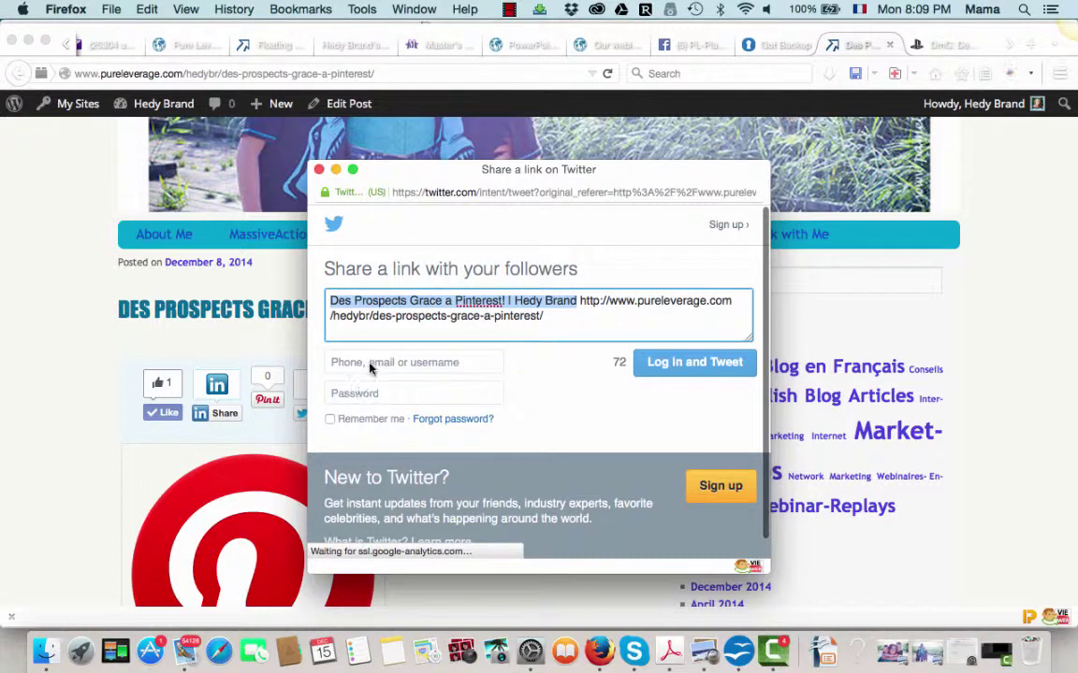
Log in to Twitter with the account username in the share window and tweet the link to the Pinterest post.
click(370, 365)
text(hedyb)
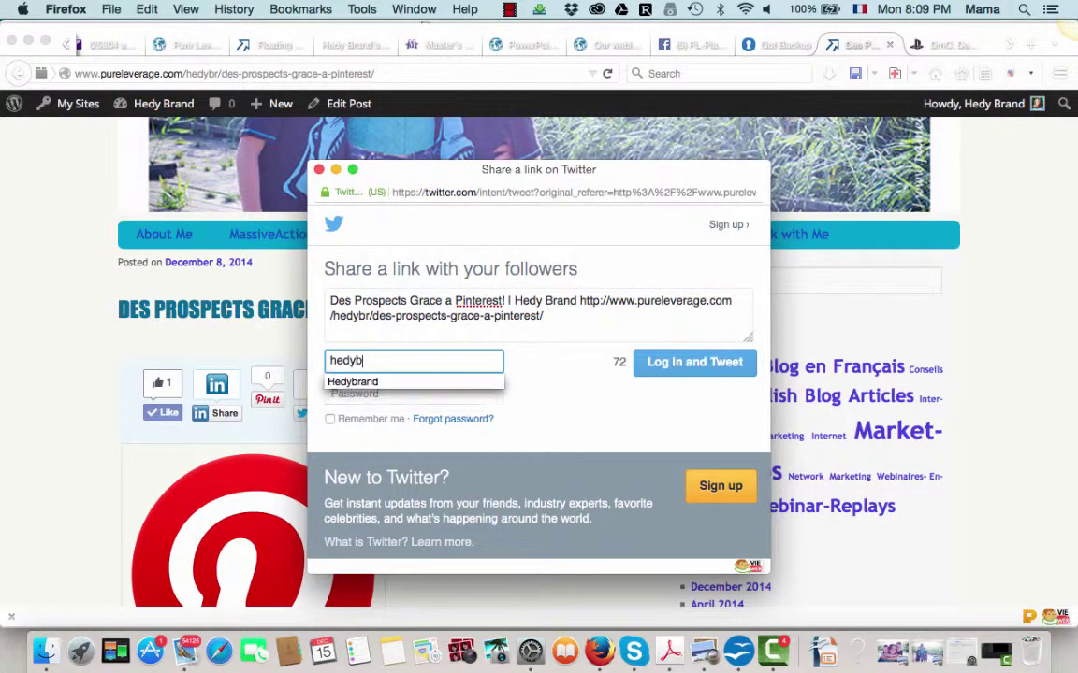
click(365, 380)
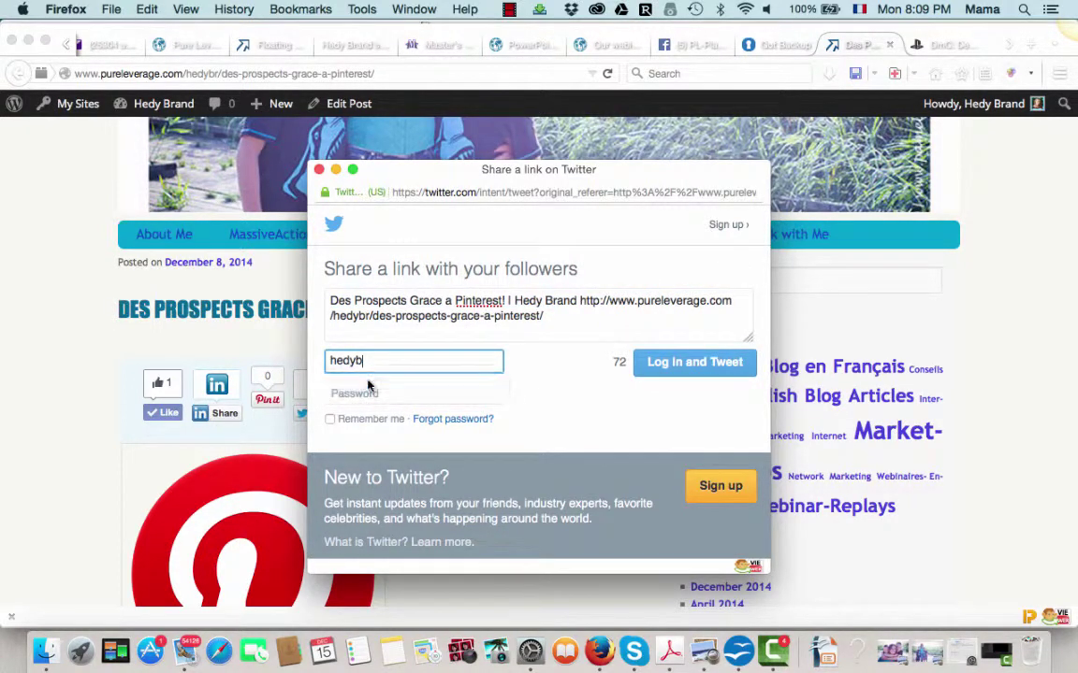
click(689, 365)
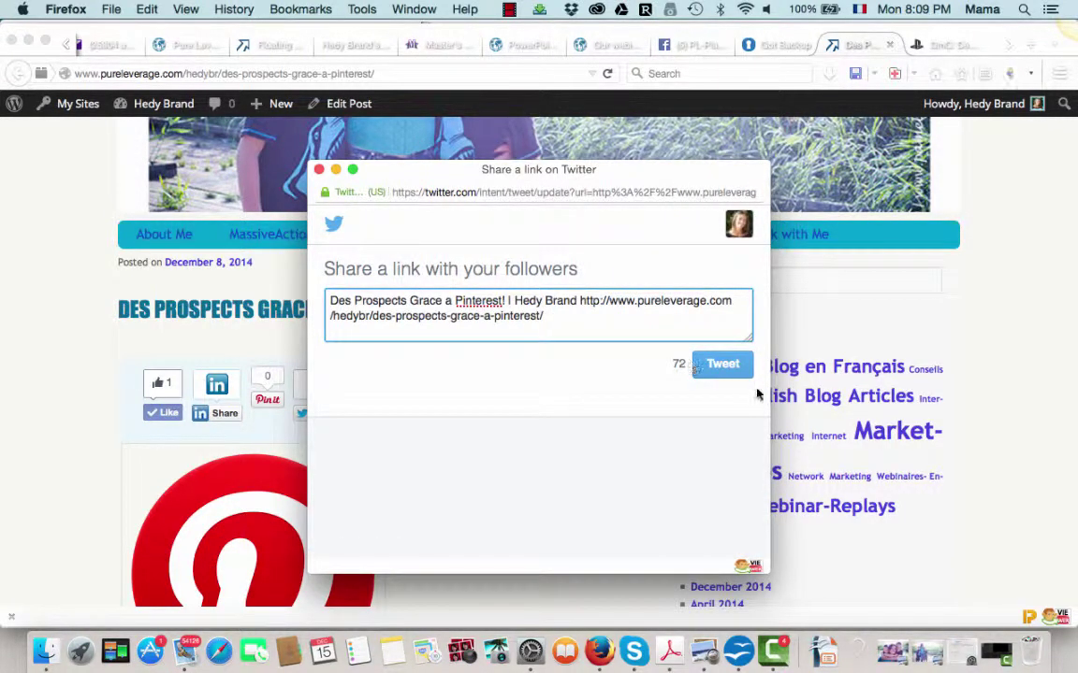
click(723, 375)
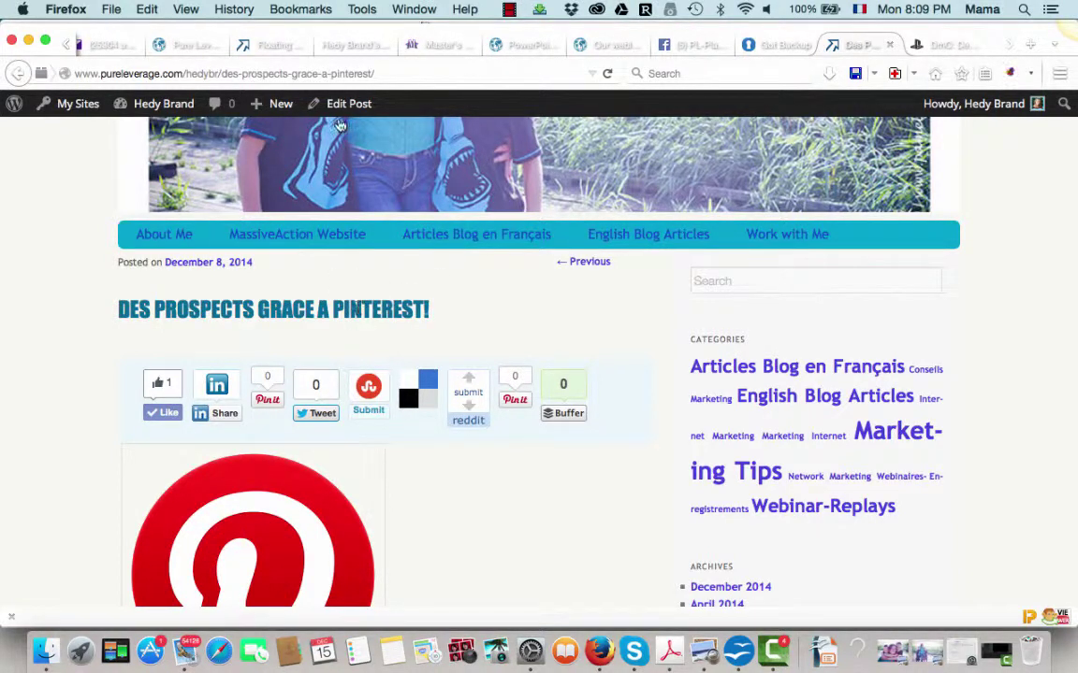
Highlight the post's web address and look over the share button row and the content below it.
click(383, 75)
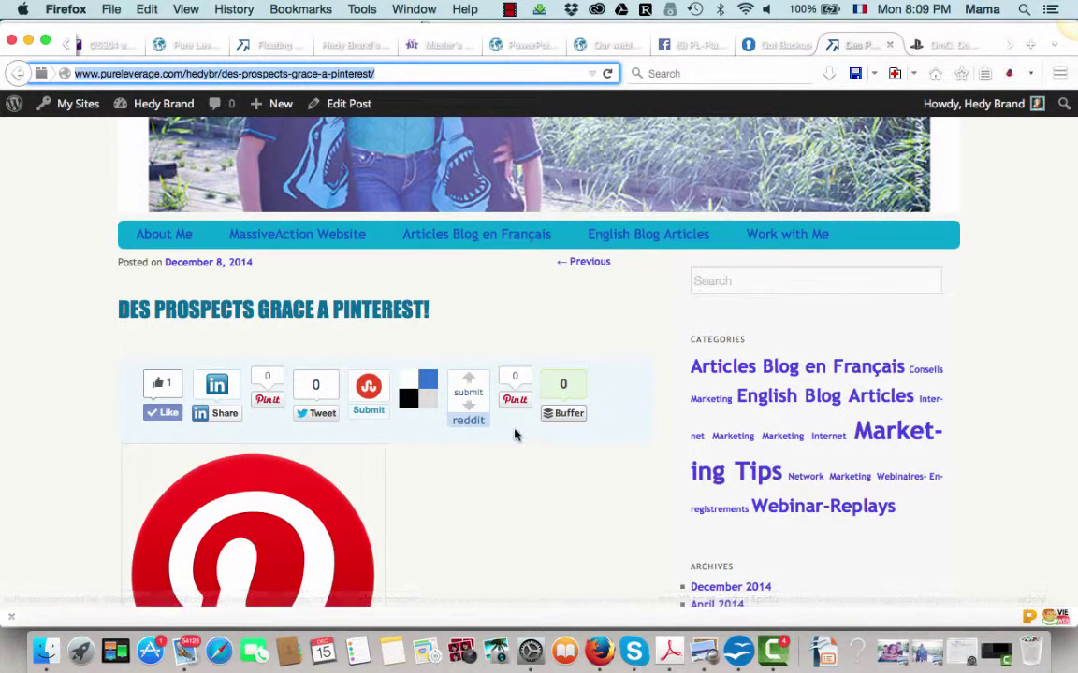
scroll(515, 435, down, 2)
scroll(432, 436, down, 4)
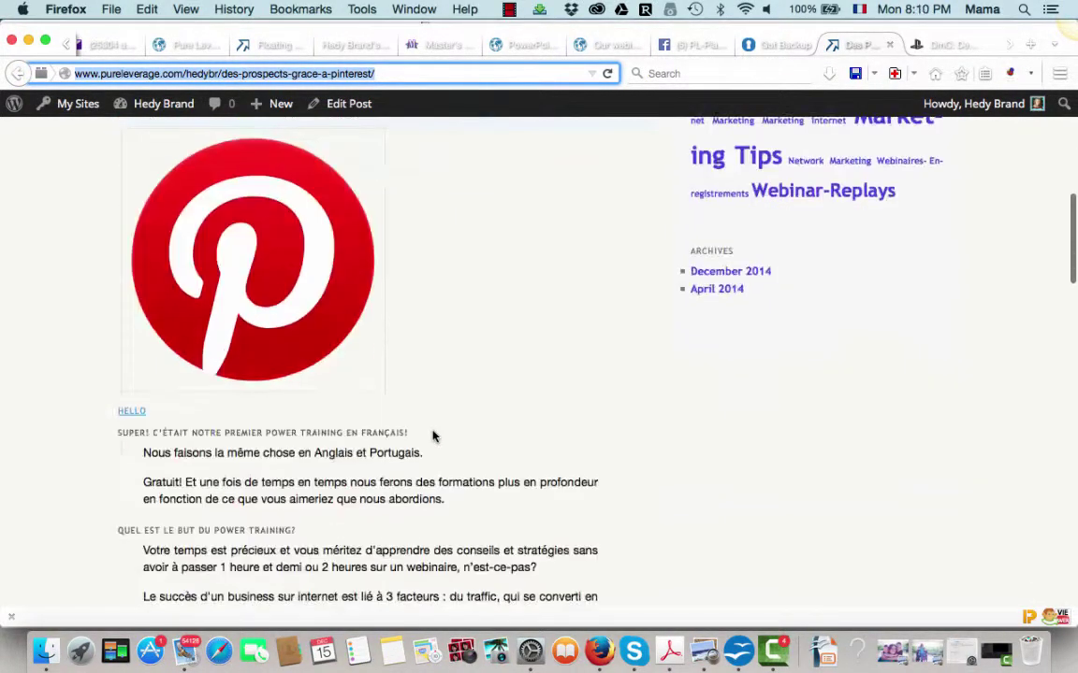
scroll(426, 429, up, 4)
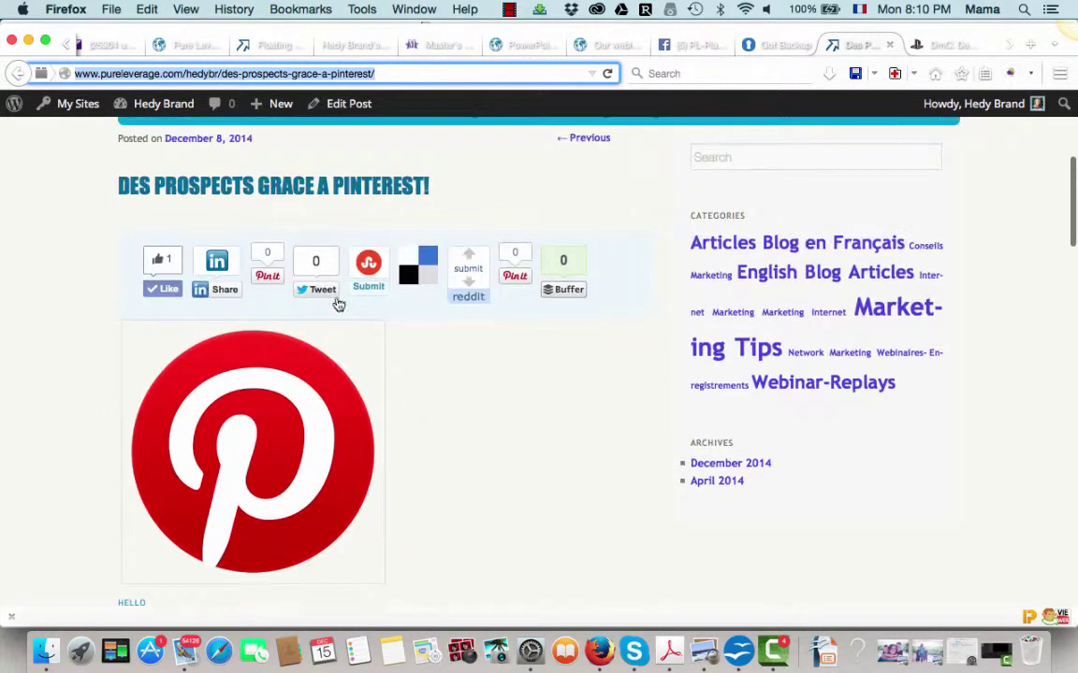
Open the Pin it window for the post, look through the available boards, and close the window.
click(268, 278)
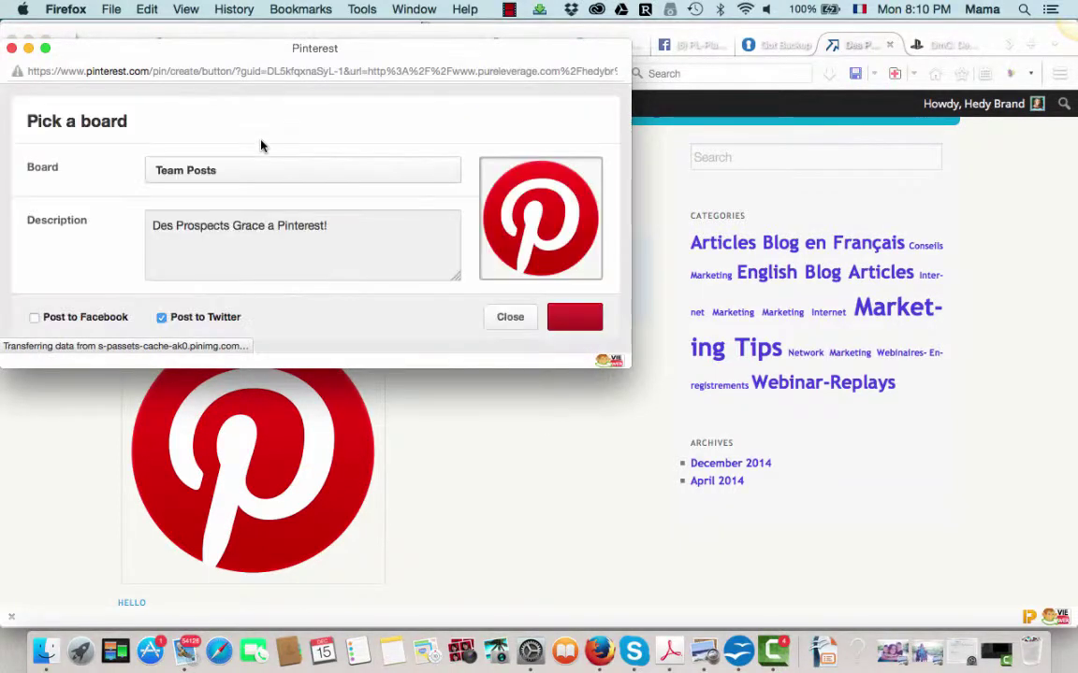
click(452, 174)
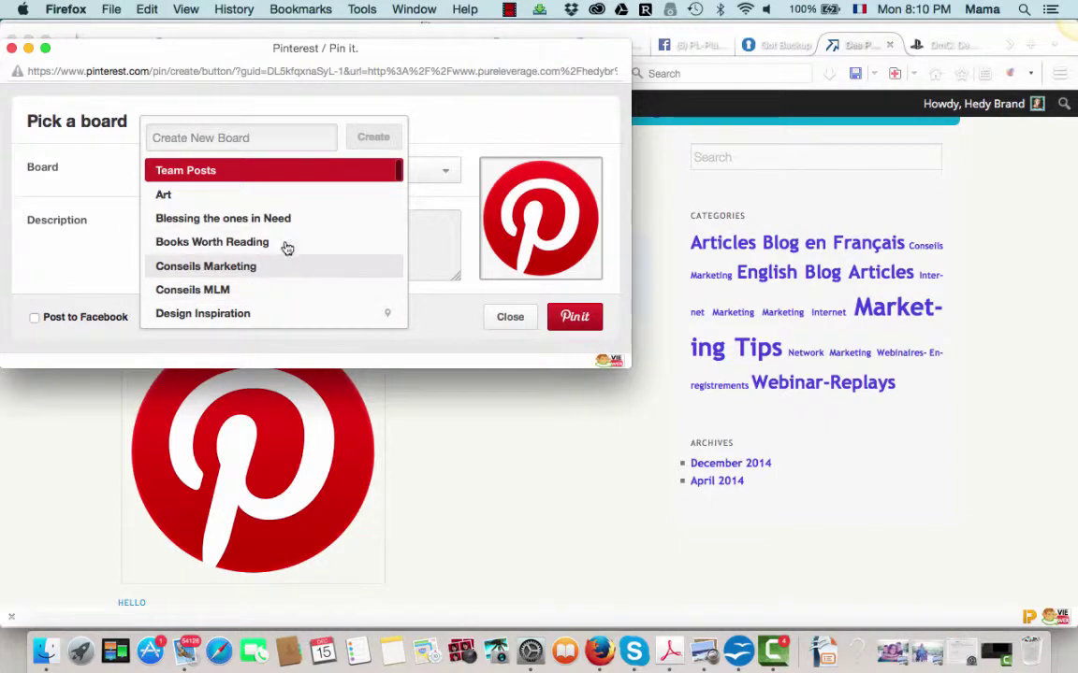
click(65, 224)
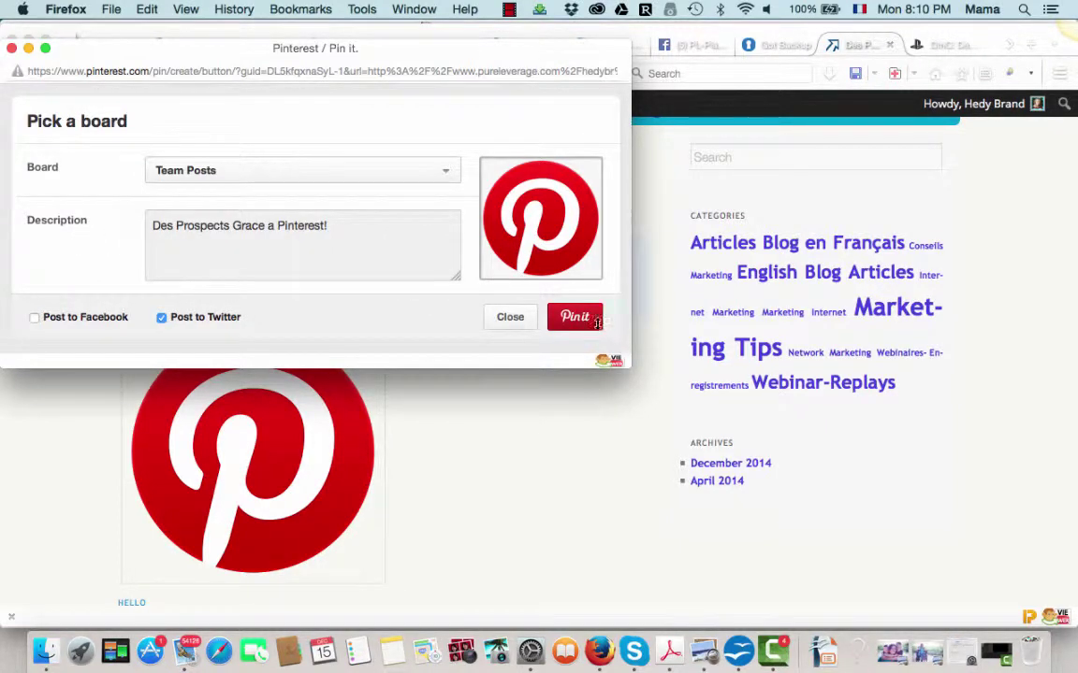
click(12, 49)
Compare the services enabled in the Floating Social settings with the share buttons shown on the Pinterest post.
scroll(525, 440, up, 5)
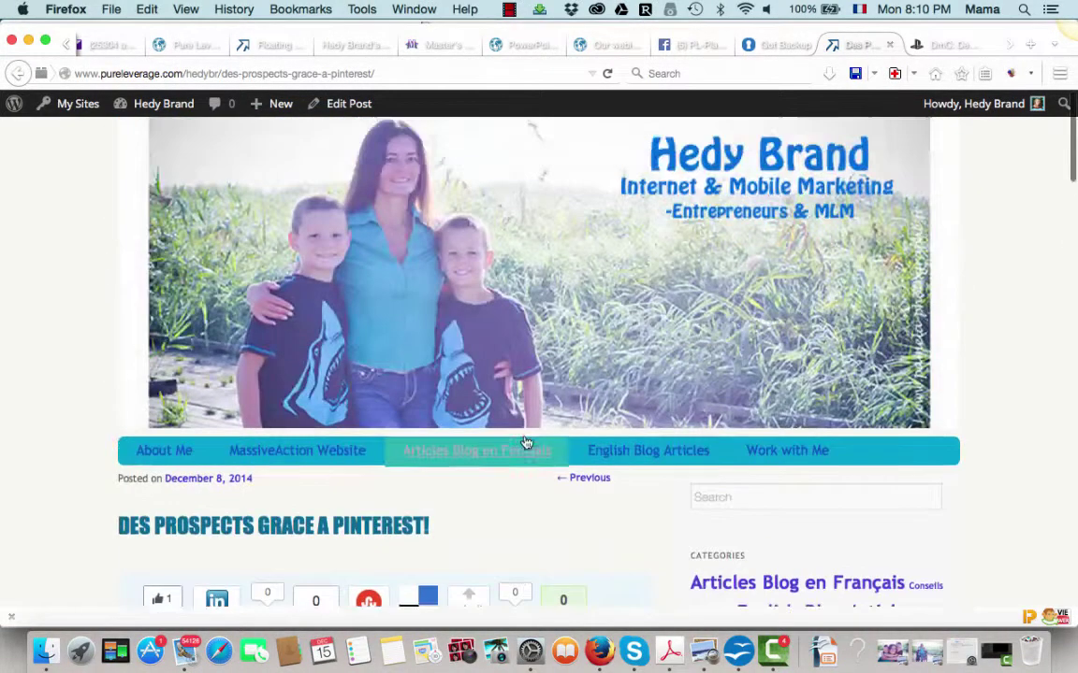
scroll(525, 441, down, 5)
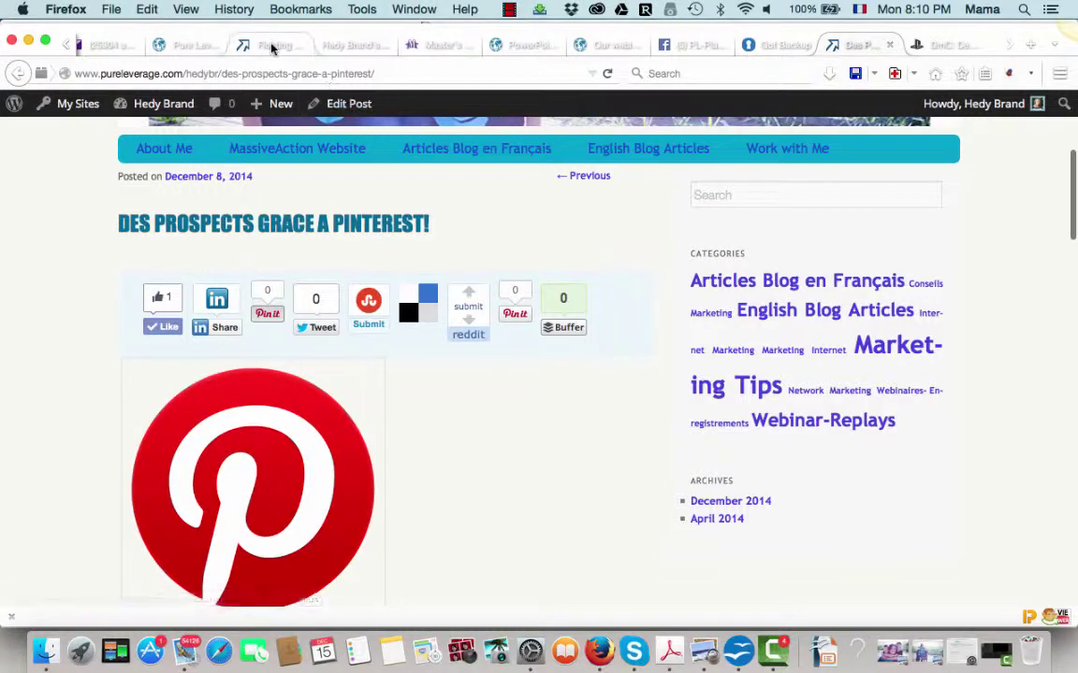
click(272, 47)
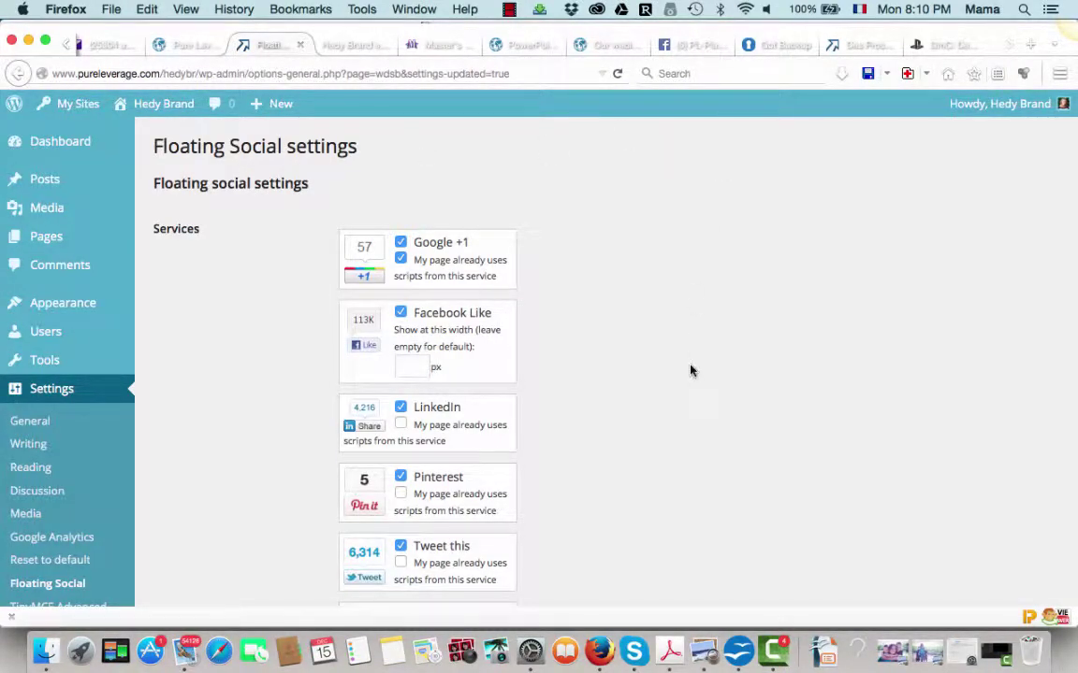
scroll(690, 371, down, 2)
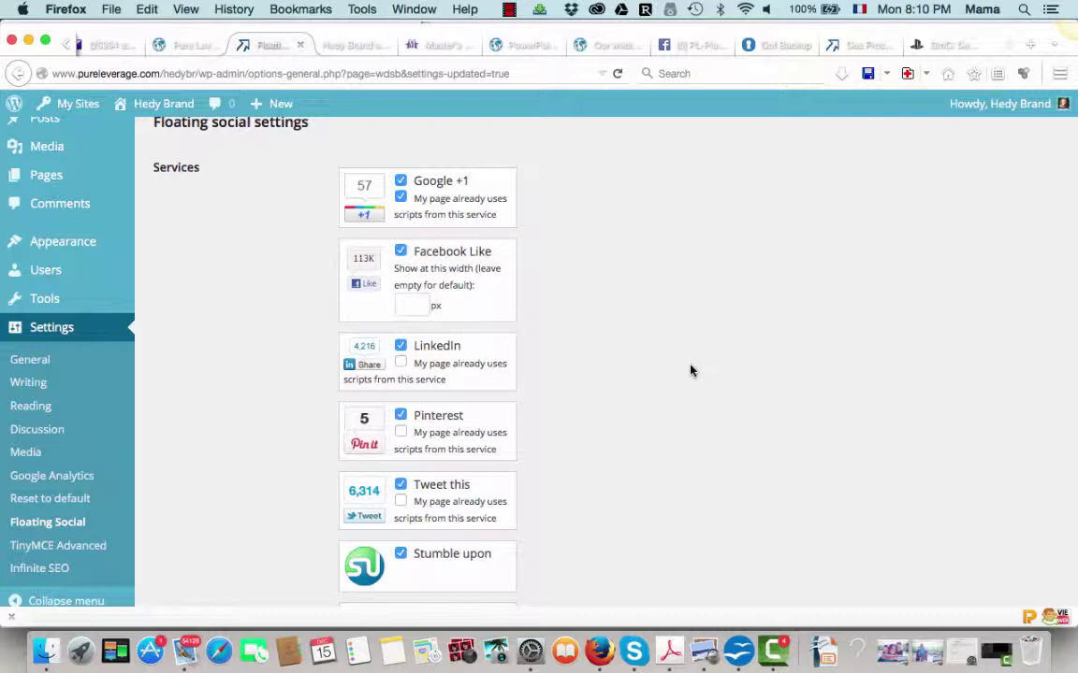
click(853, 45)
scroll(538, 487, down, 10)
scroll(538, 487, down, 10)
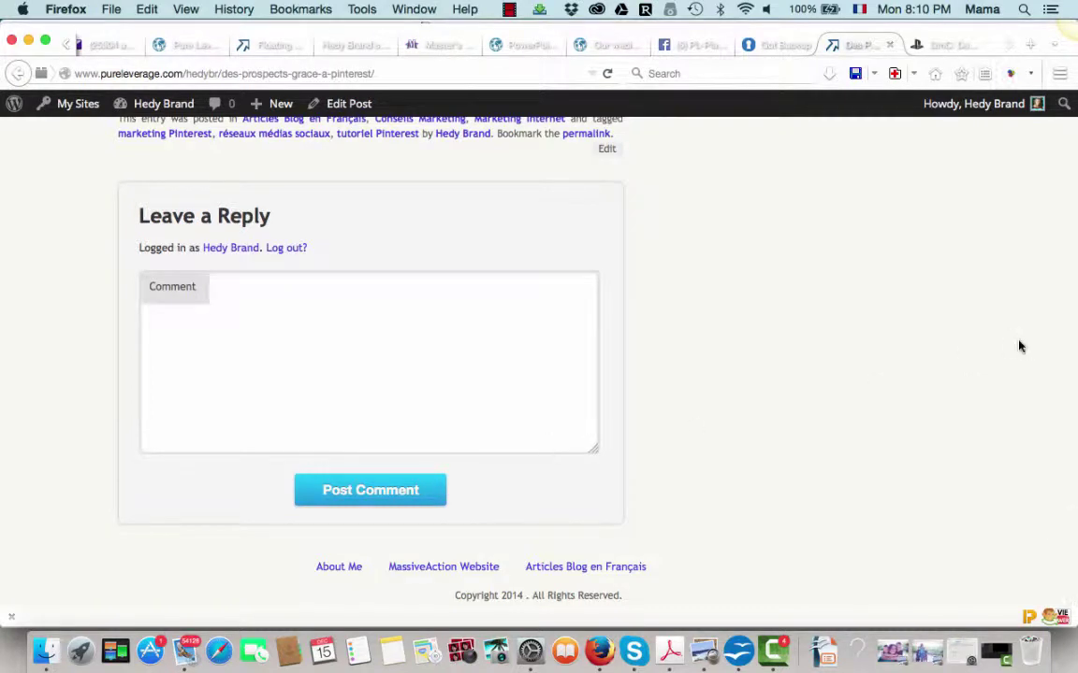
click(266, 47)
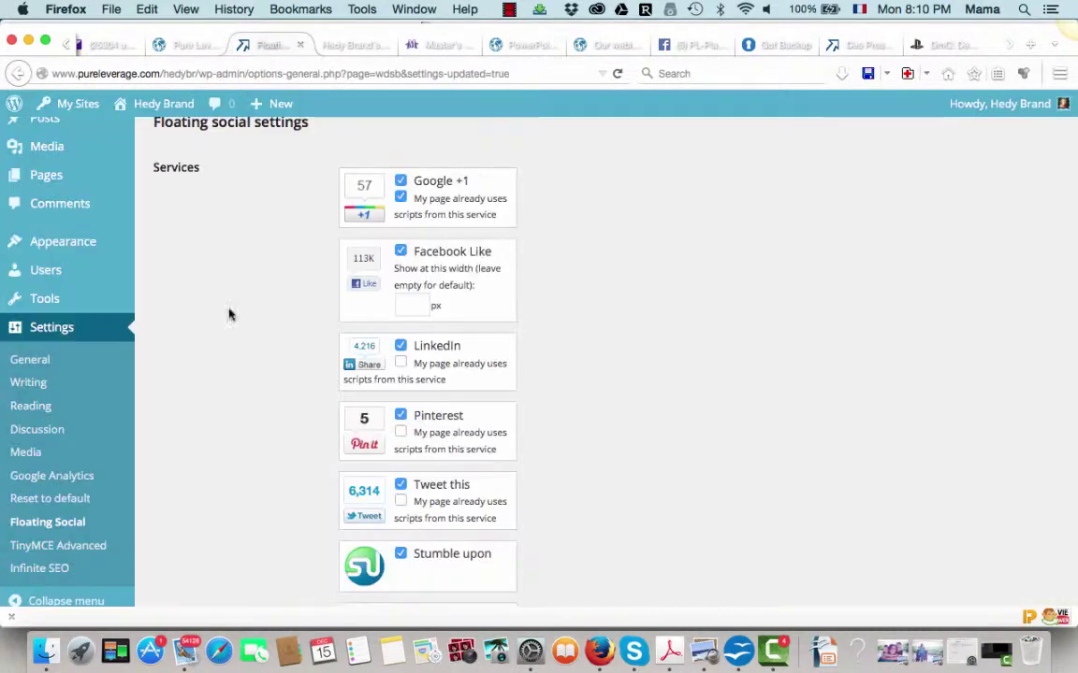
click(849, 45)
scroll(645, 416, up, 10)
scroll(645, 419, up, 5)
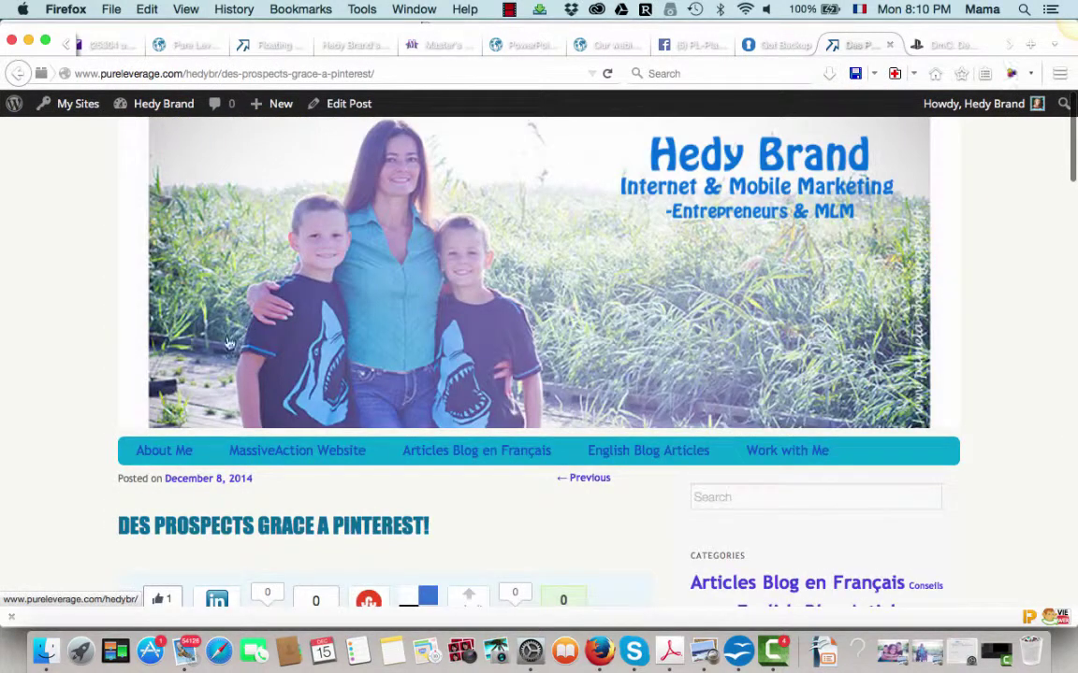
Open the English Blog Articles category, then shorten the web address to return to the blog's home page.
click(649, 455)
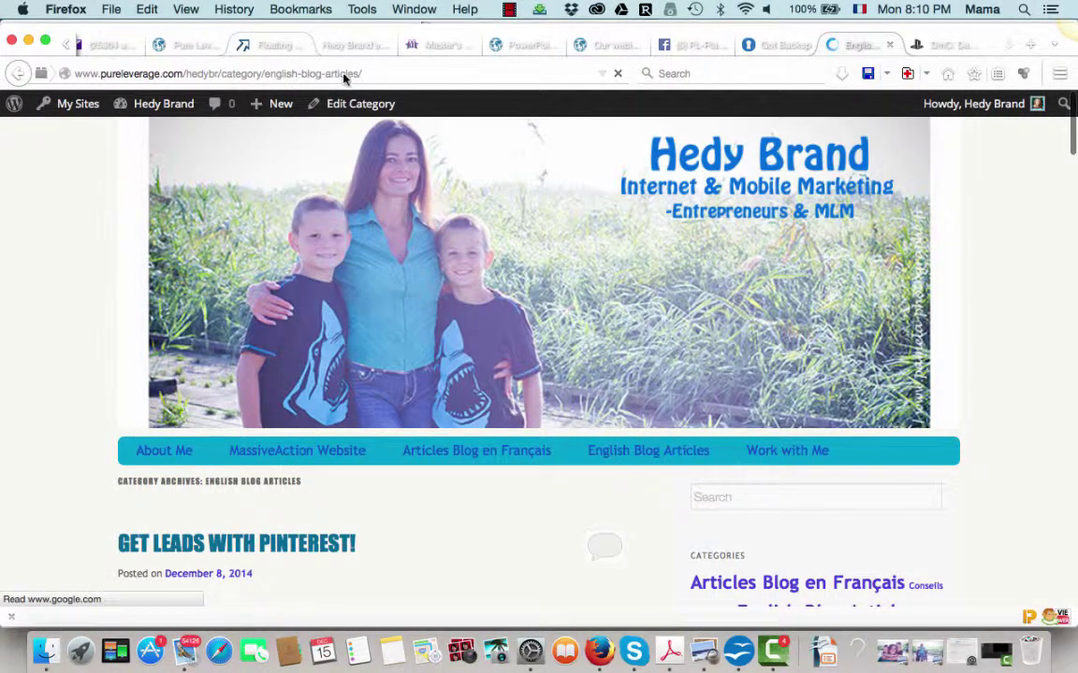
click(382, 72)
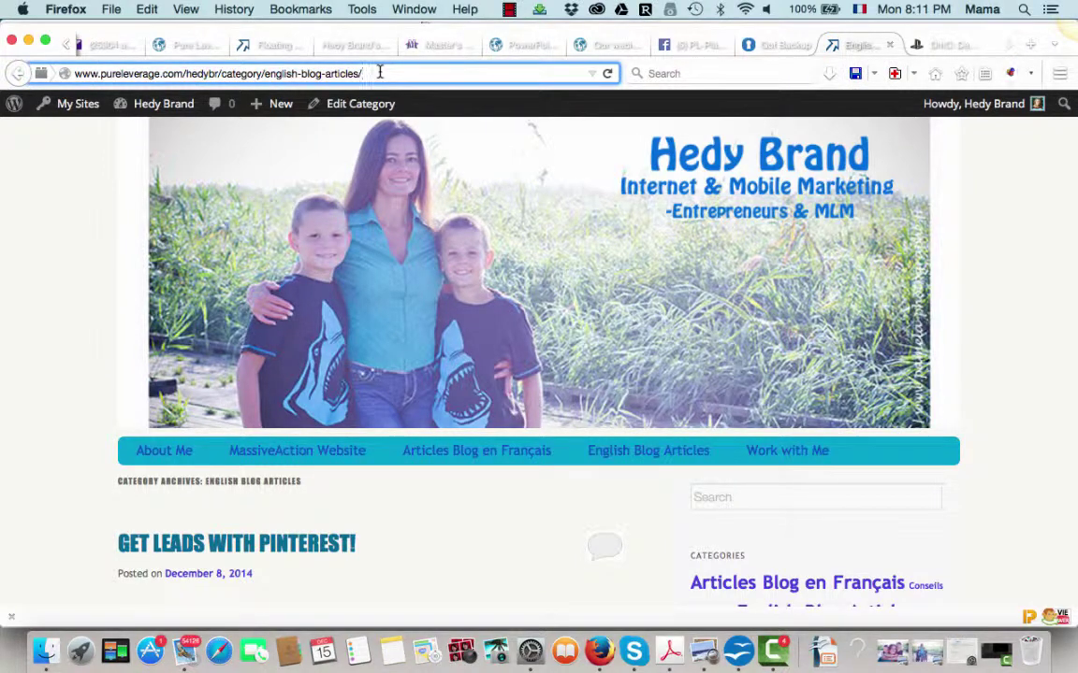
key(BackSpace)
key(BackSpace)
key(BackSpace)
key(BackSpace)
key(BackSpace)
key(BackSpace)
key(BackSpace)
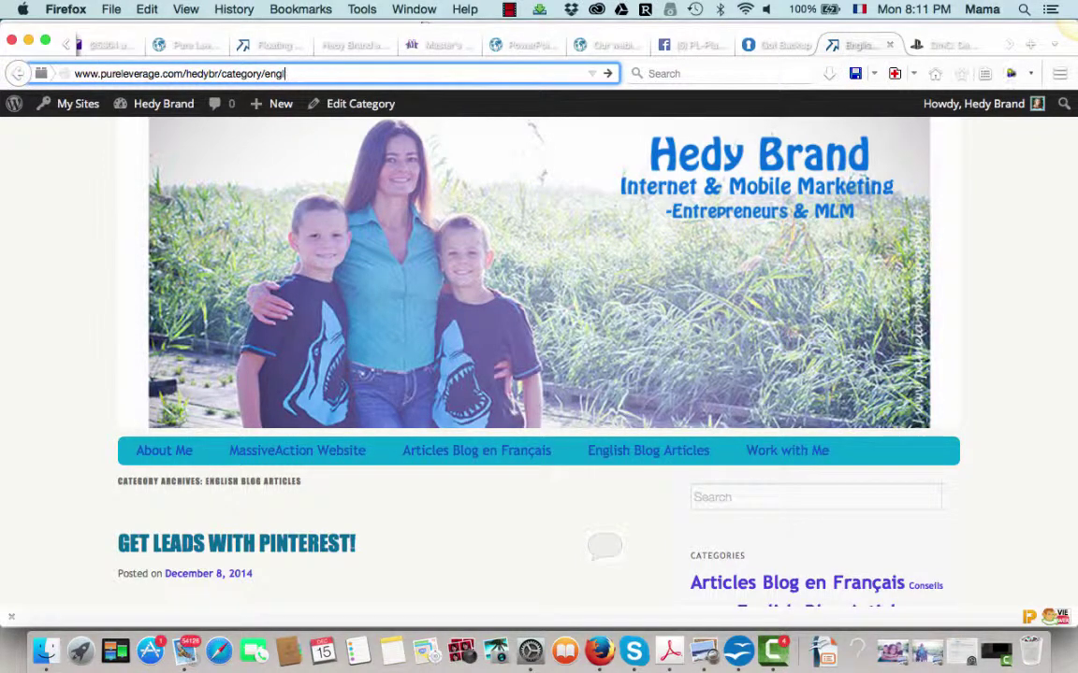
key(BackSpace)
key(Return)
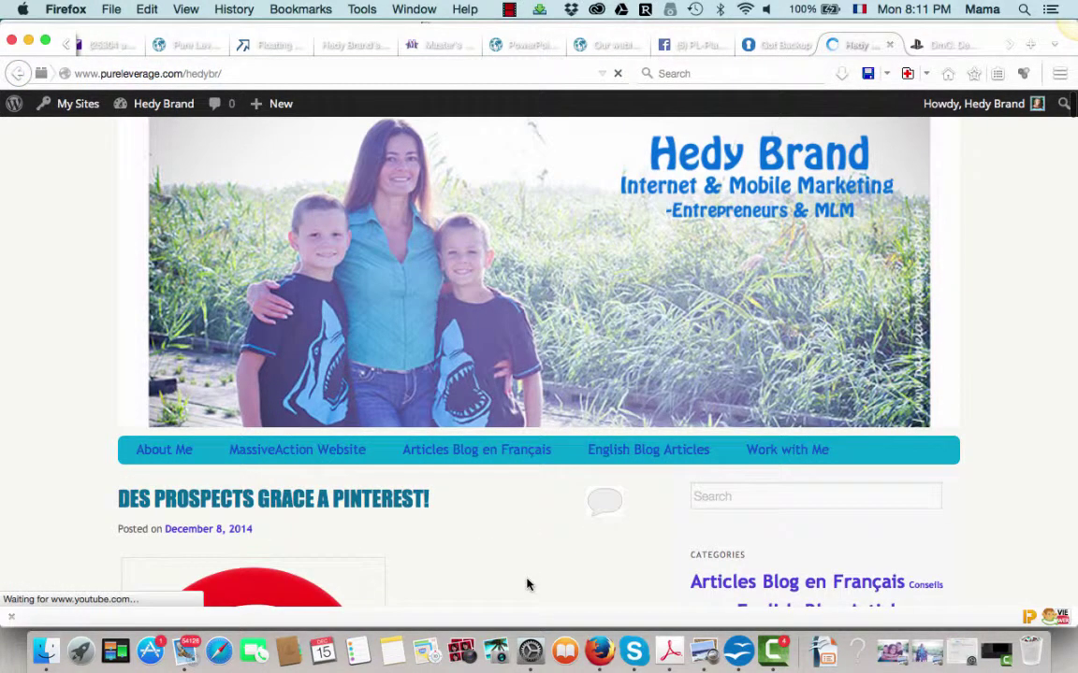
Look through the posts on the blog's home page to see how much of each article is displayed.
scroll(526, 583, down, 5)
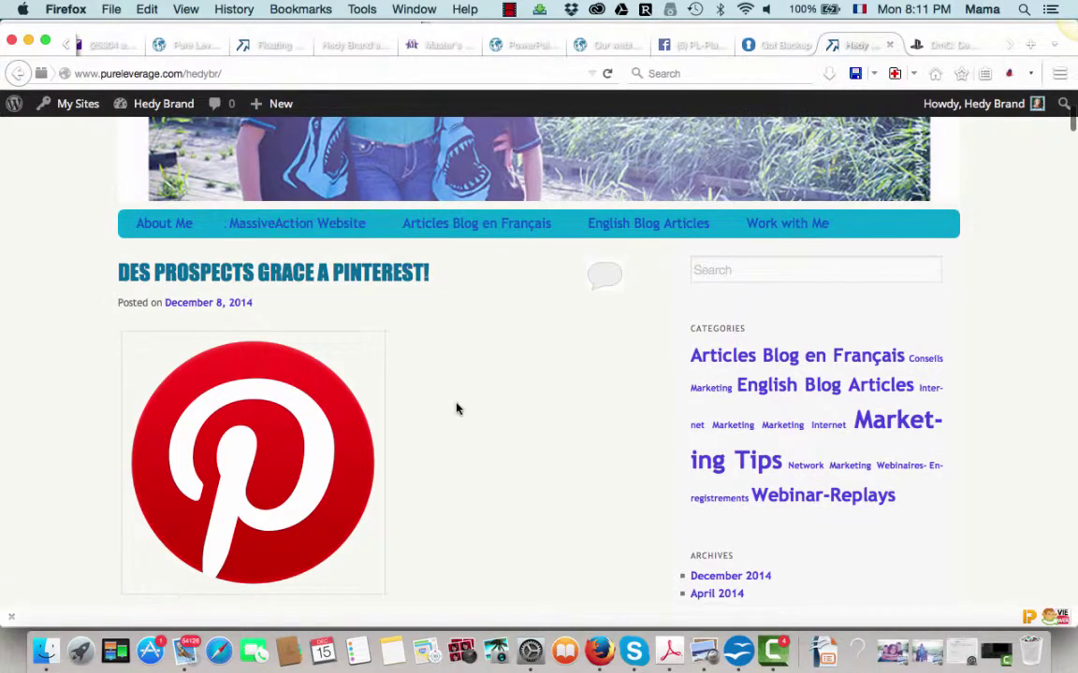
scroll(469, 438, down, 20)
scroll(469, 438, down, 16)
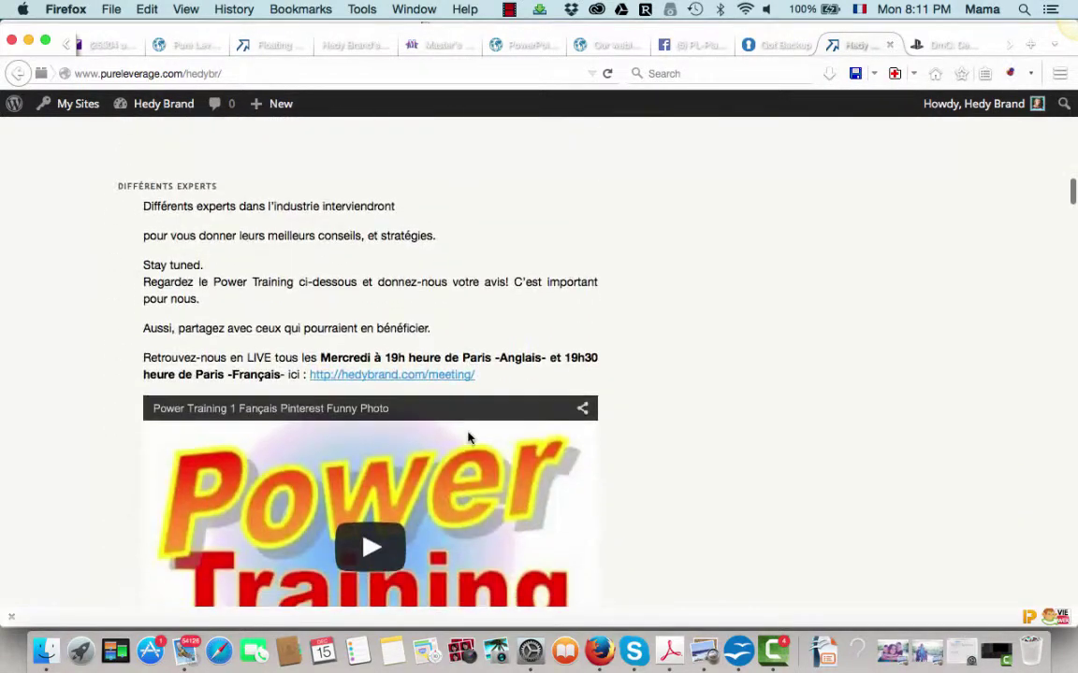
scroll(468, 437, down, 15)
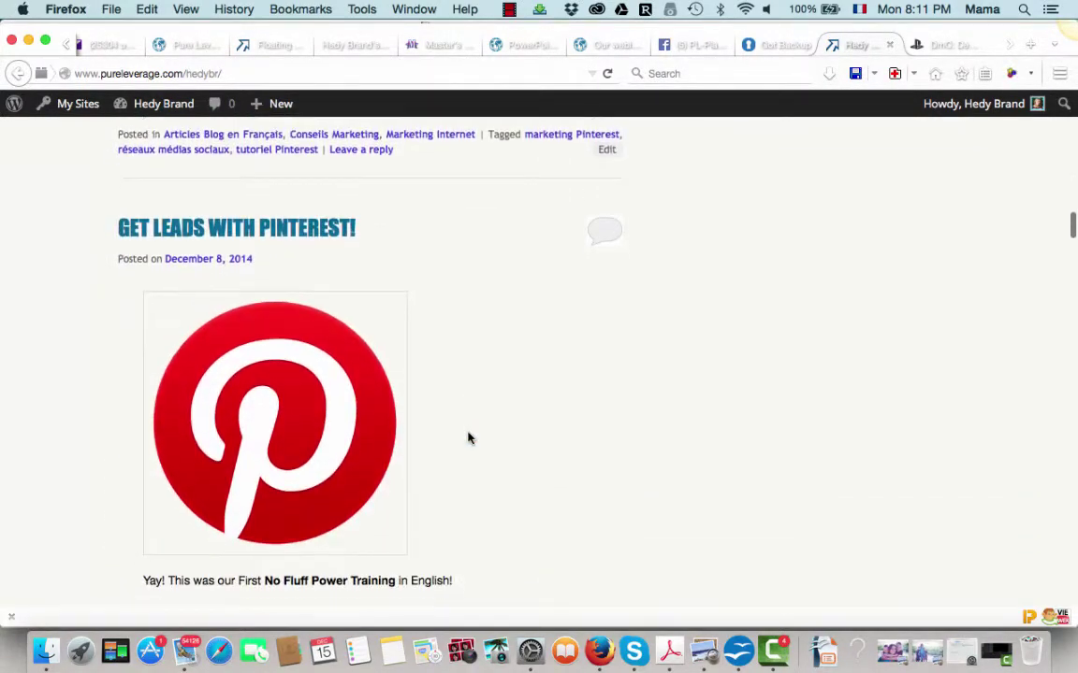
scroll(468, 438, down, 20)
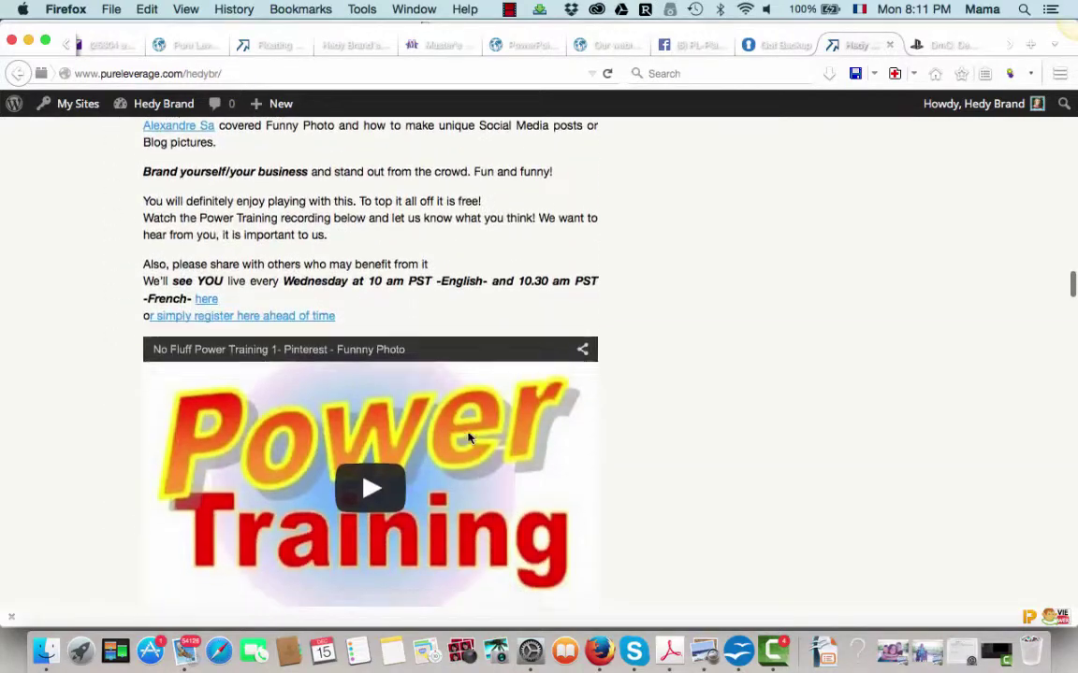
scroll(468, 437, down, 20)
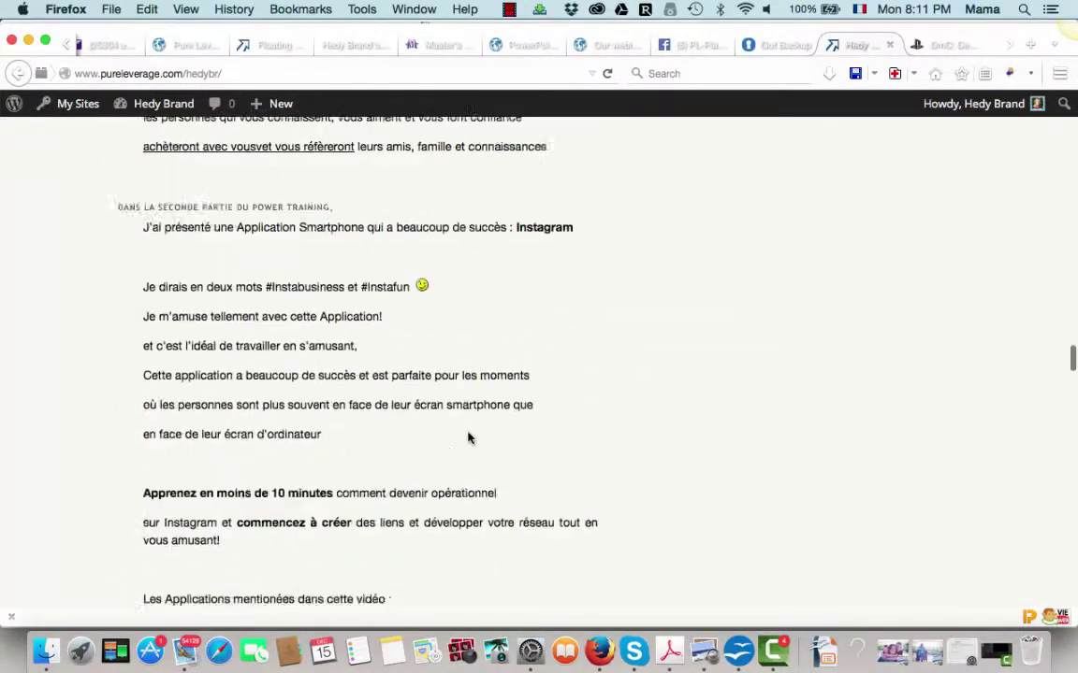
scroll(468, 437, up, 20)
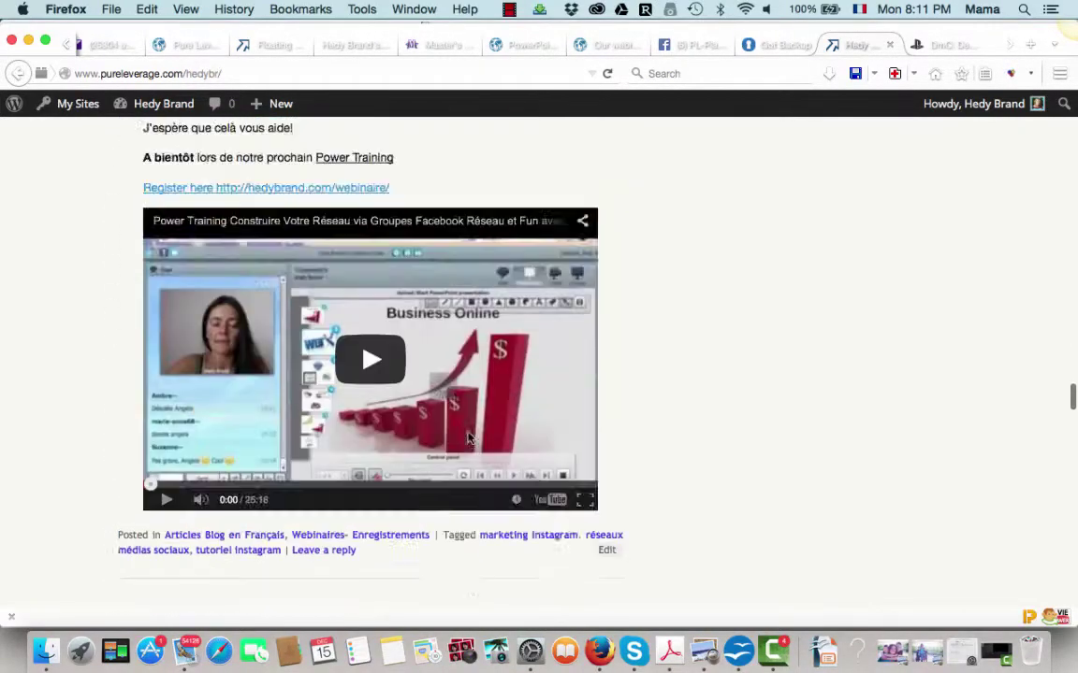
Open the WordPress Reading Settings and review the front page display, post count, feed and search engine visibility options.
click(281, 48)
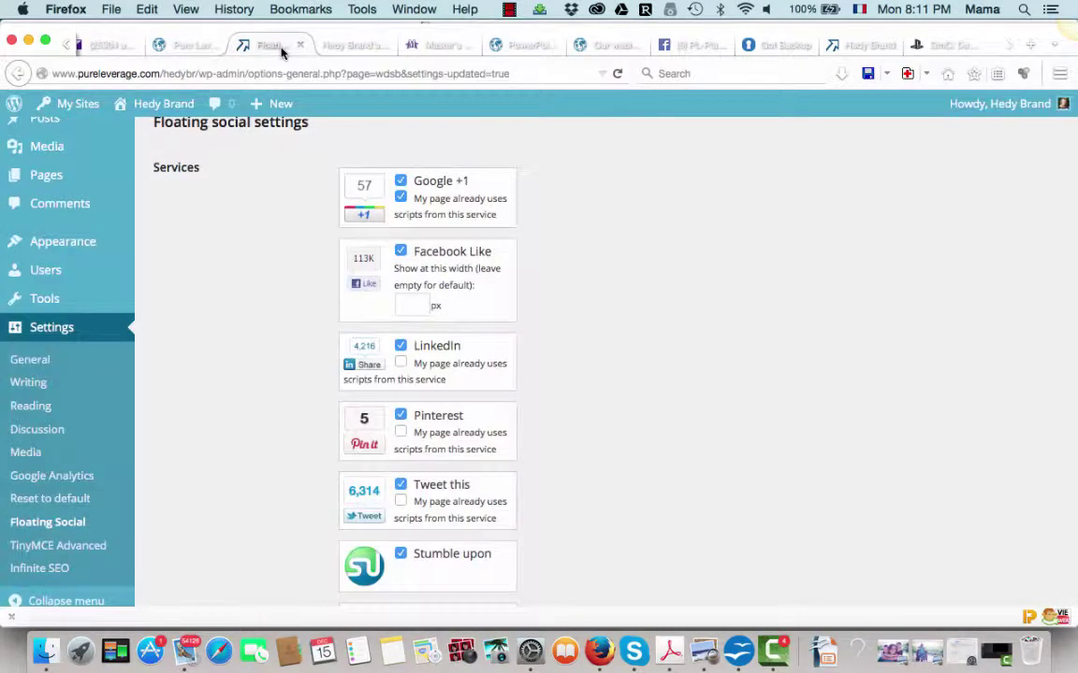
click(48, 415)
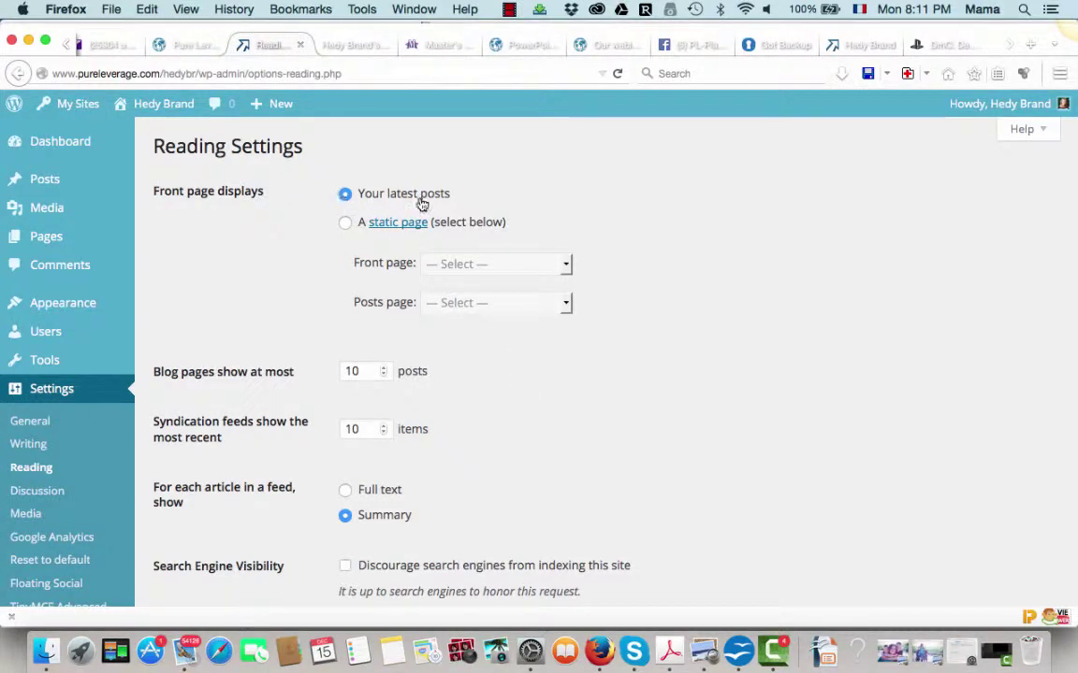
scroll(576, 485, down, 3)
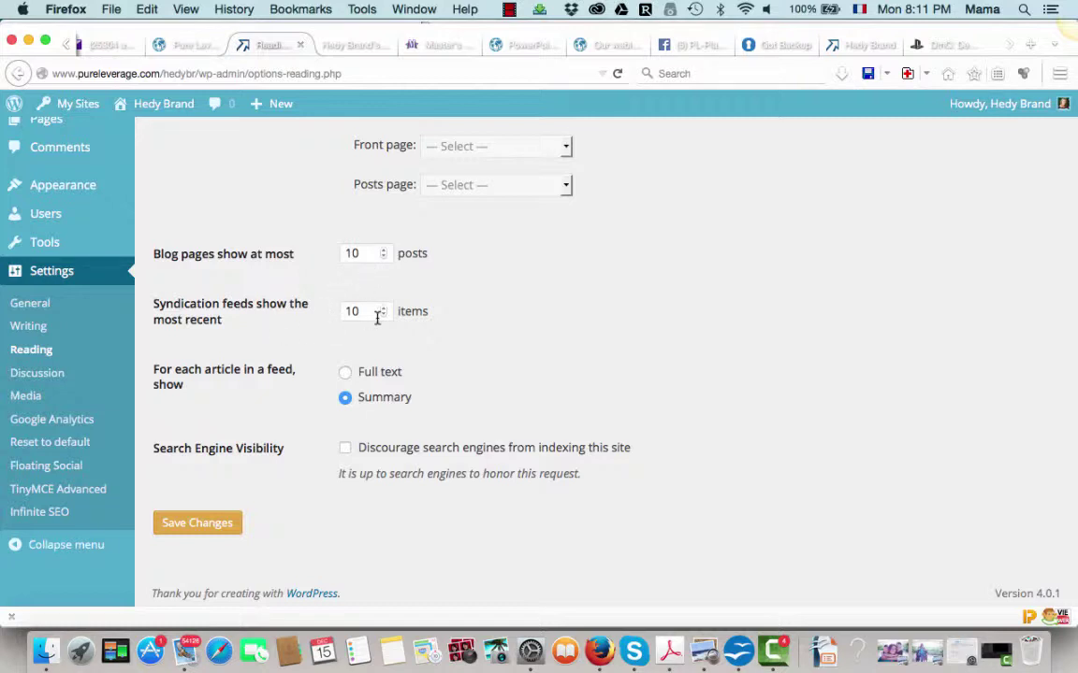
scroll(502, 398, down, 1)
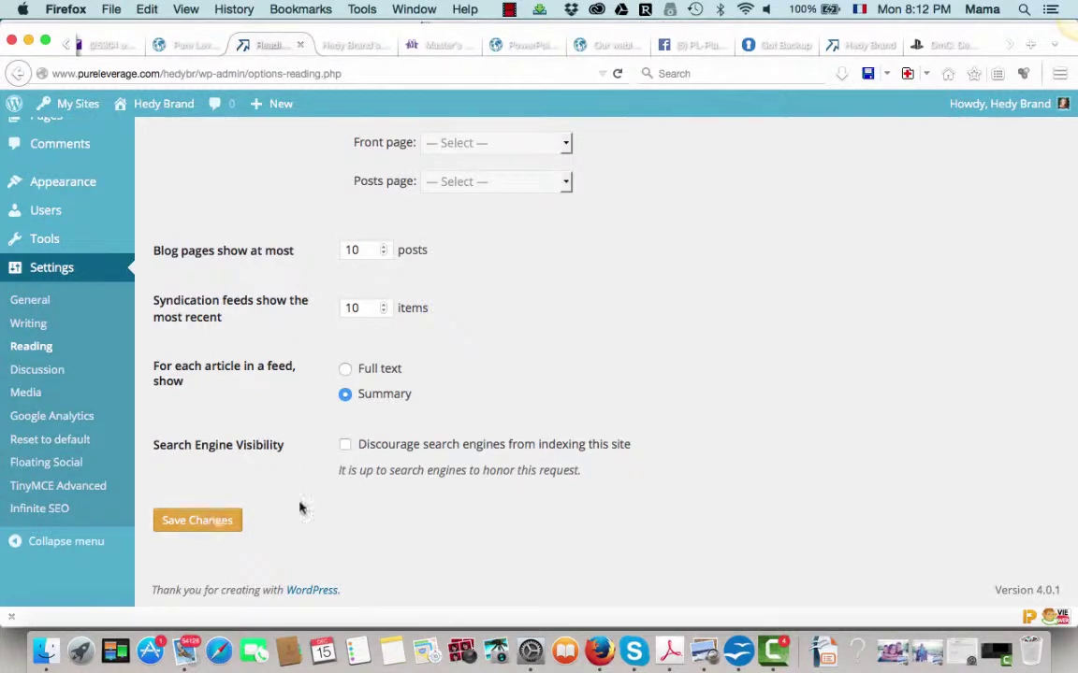
scroll(828, 350, up, 3)
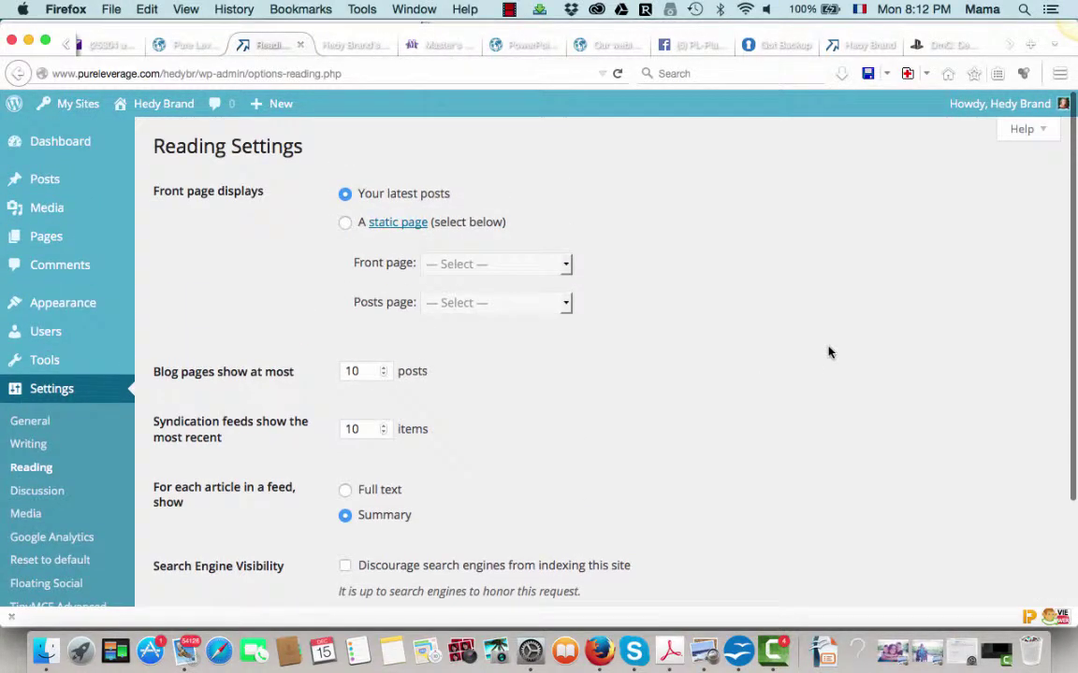
Look over the blog's home page to see how it displays the latest posts.
click(868, 45)
scroll(611, 474, down, 10)
scroll(610, 479, up, 15)
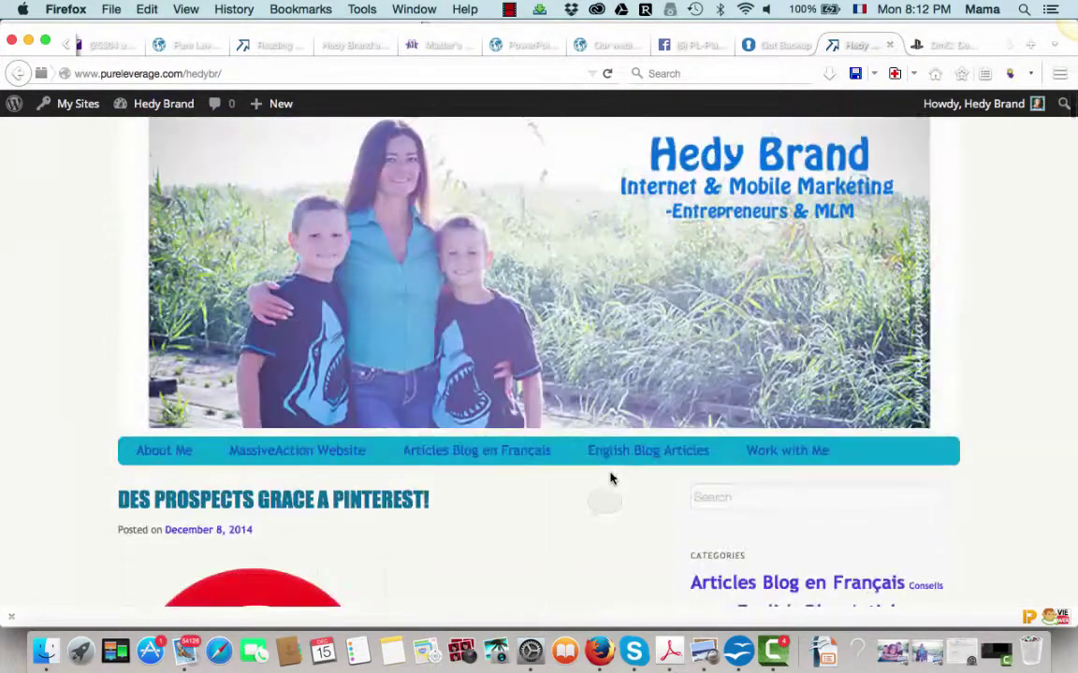
Set the front page display in Reading Settings to a static page, choose About Me as the front page, and save the changes.
click(234, 44)
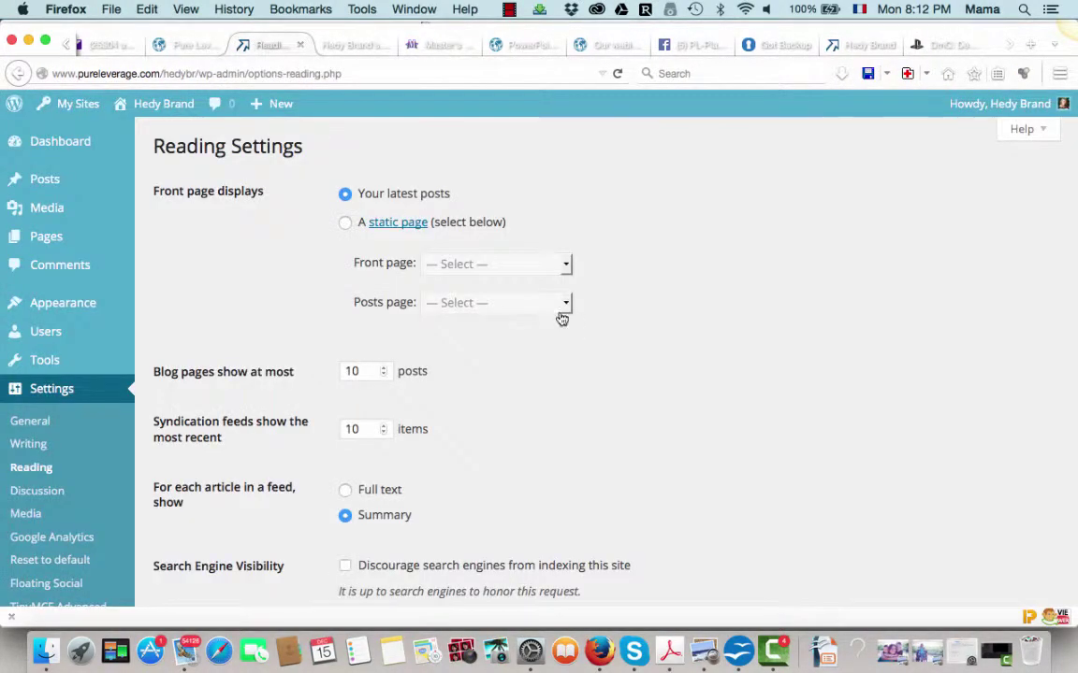
click(344, 224)
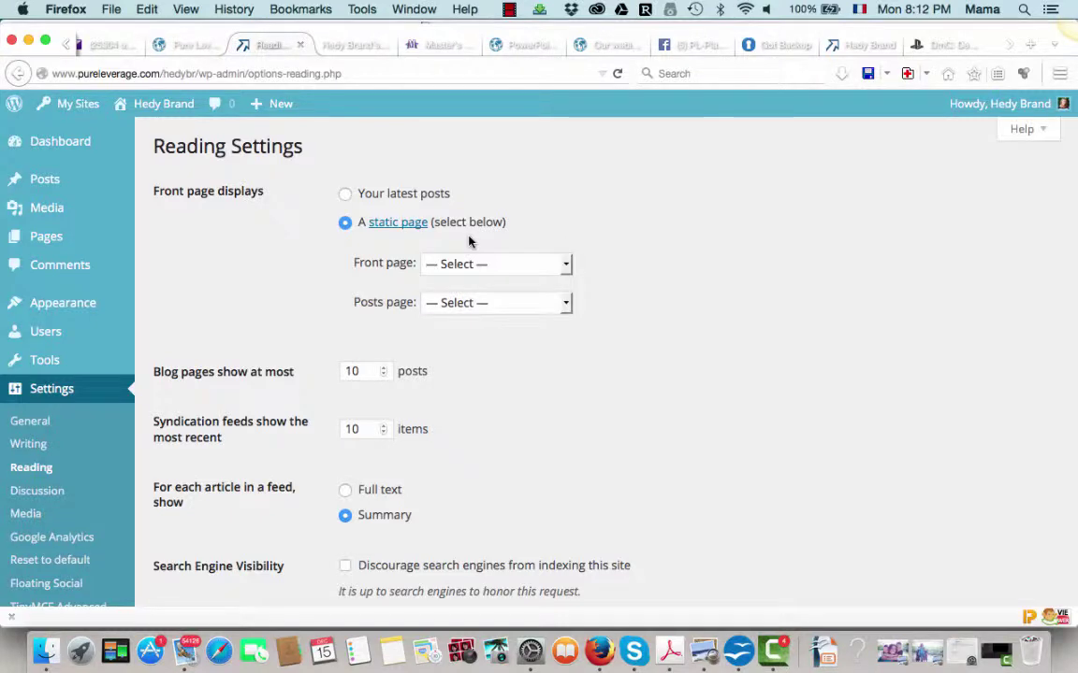
click(565, 266)
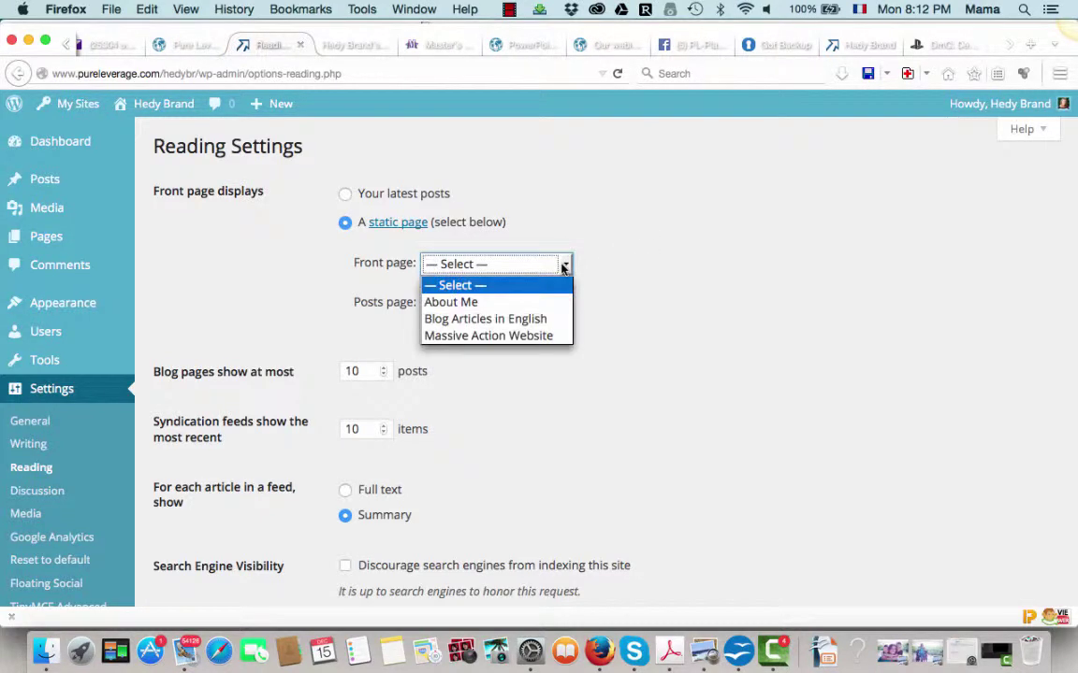
click(485, 308)
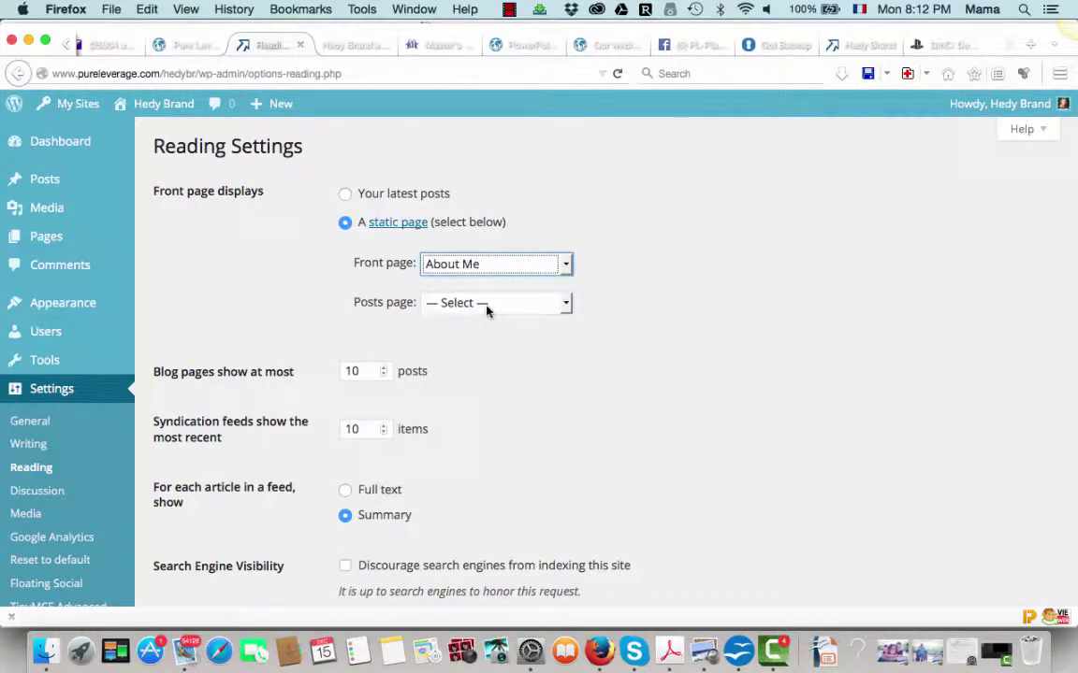
scroll(534, 391, down, 3)
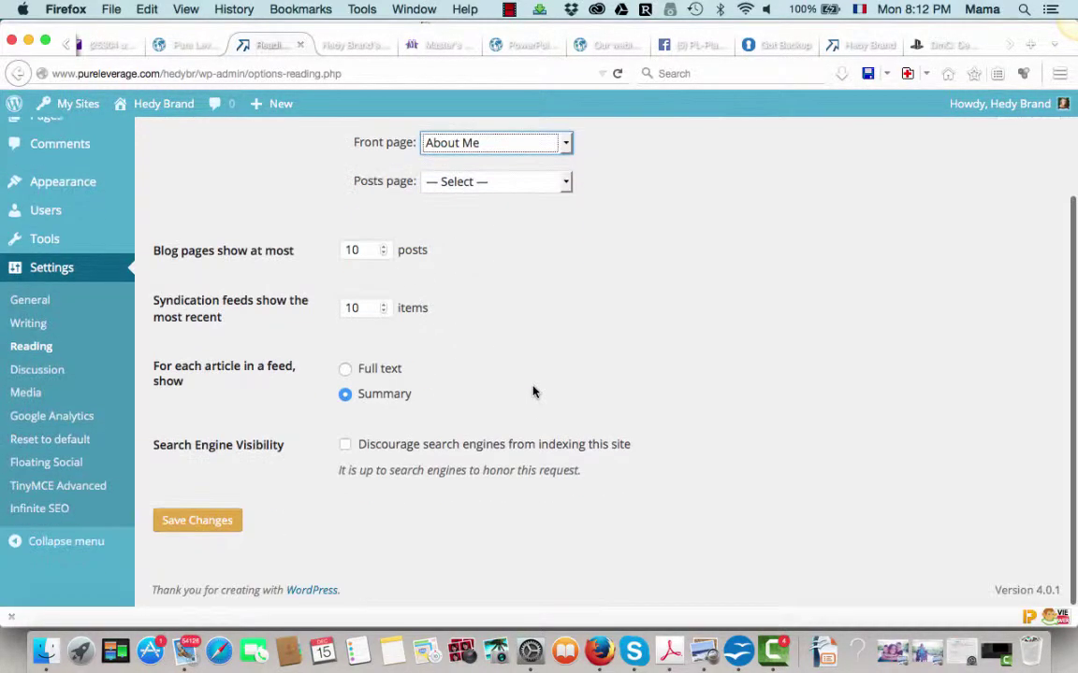
click(213, 529)
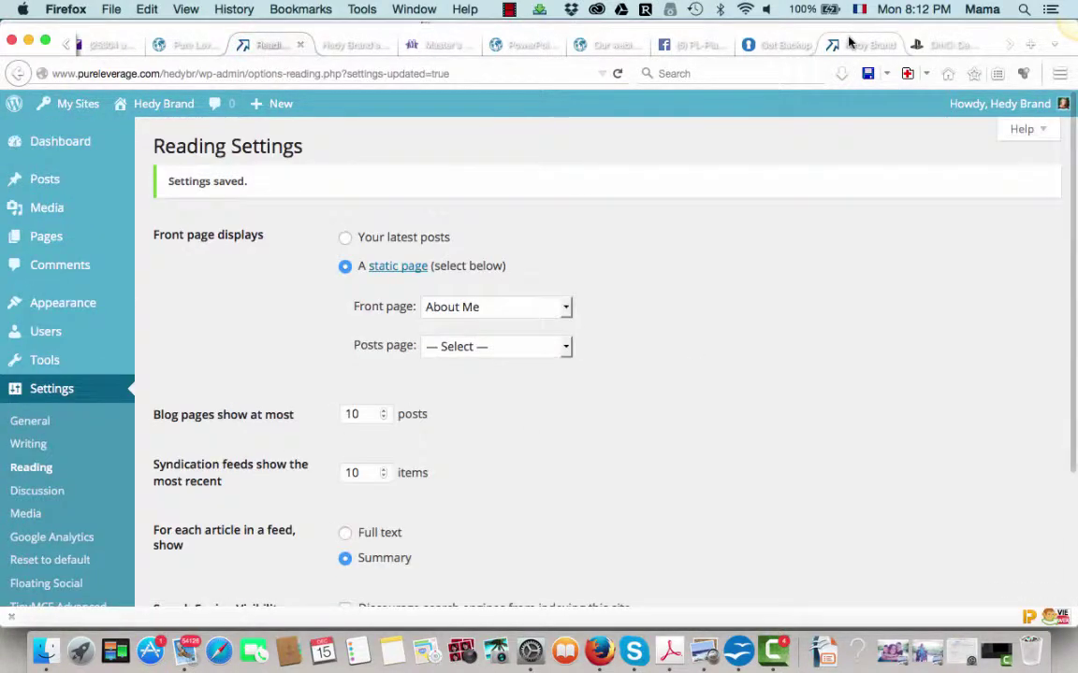
Reload the blog's home page and look through it to check the new front page setting.
click(856, 44)
click(606, 73)
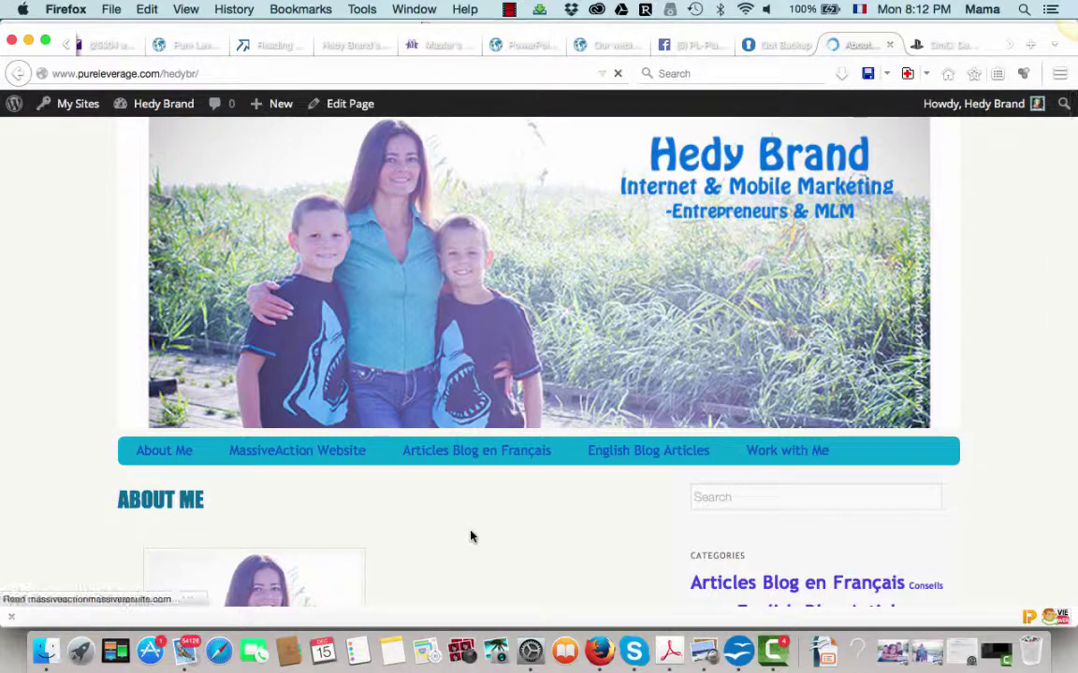
scroll(471, 536, down, 5)
scroll(470, 536, down, 10)
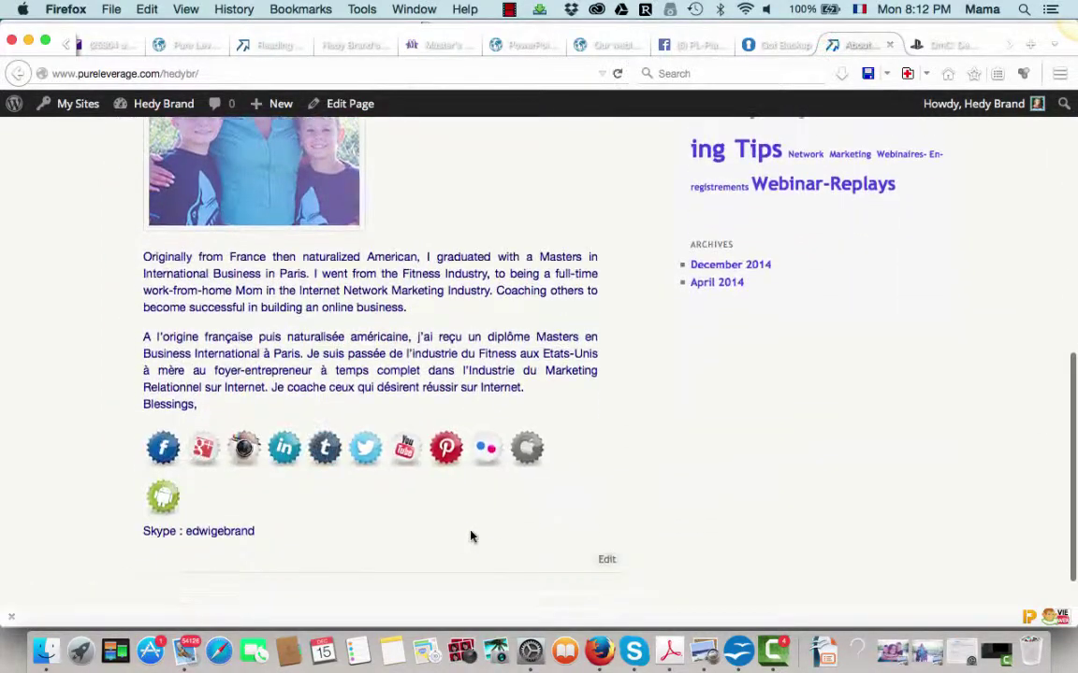
scroll(470, 536, up, 12)
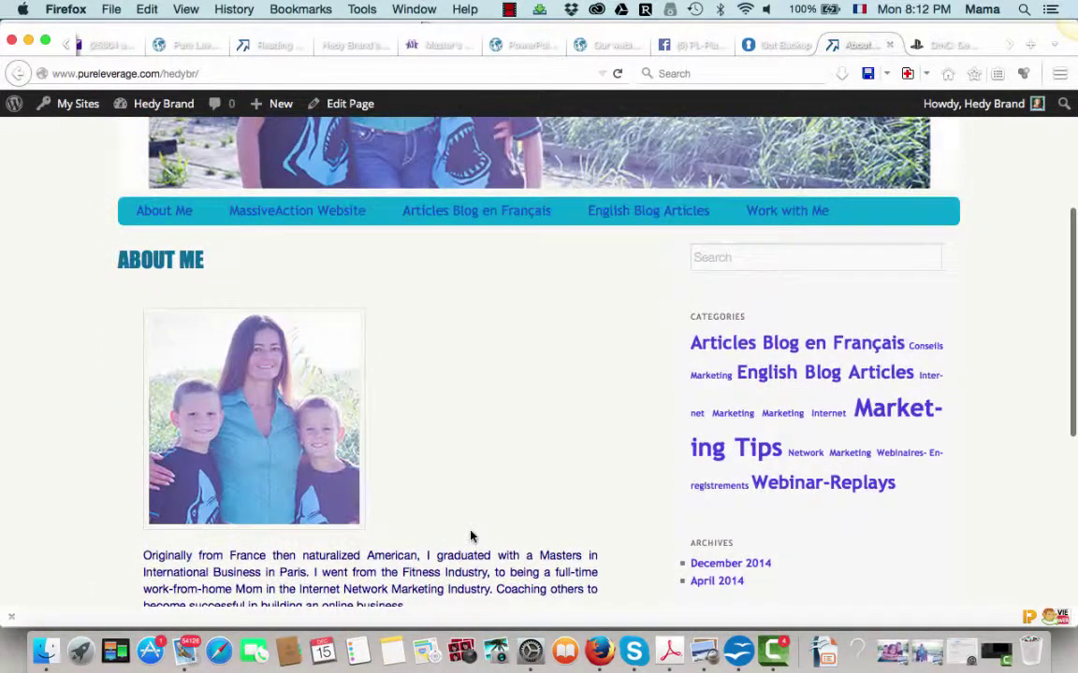
scroll(470, 541, up, 2)
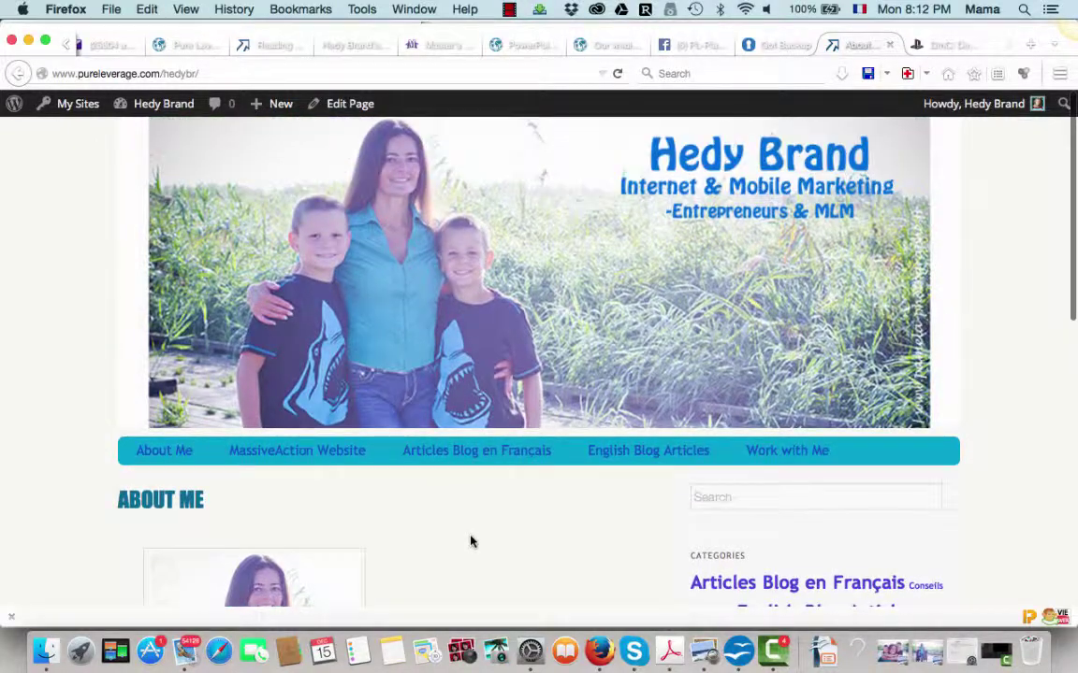